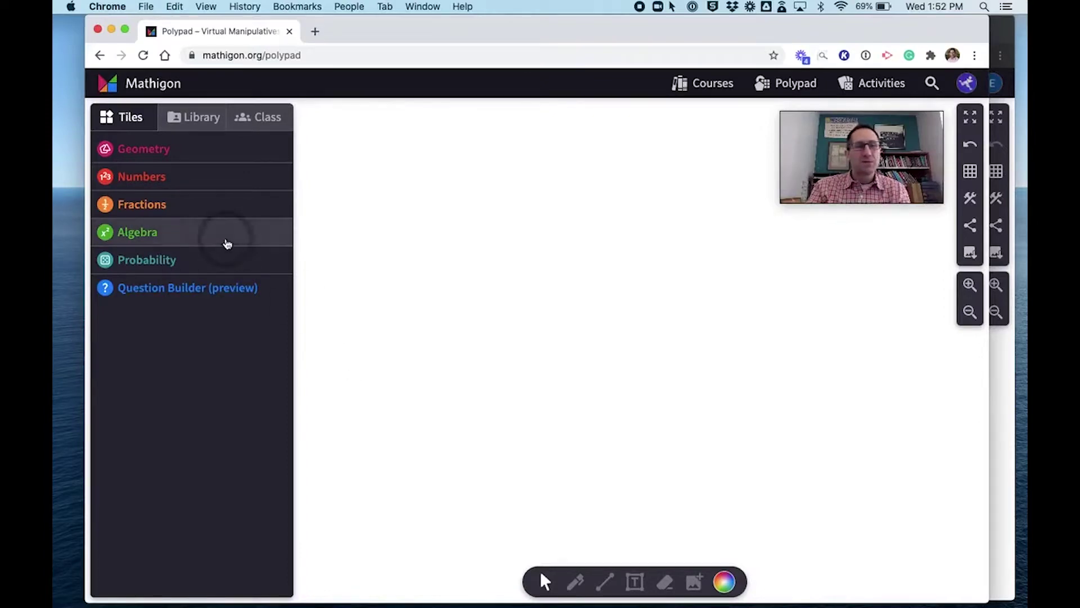
# Step: Add a text box near the top of the canvas reading 'Find the GCF of the pairs of numbers below:'
pyautogui.click(635, 581)
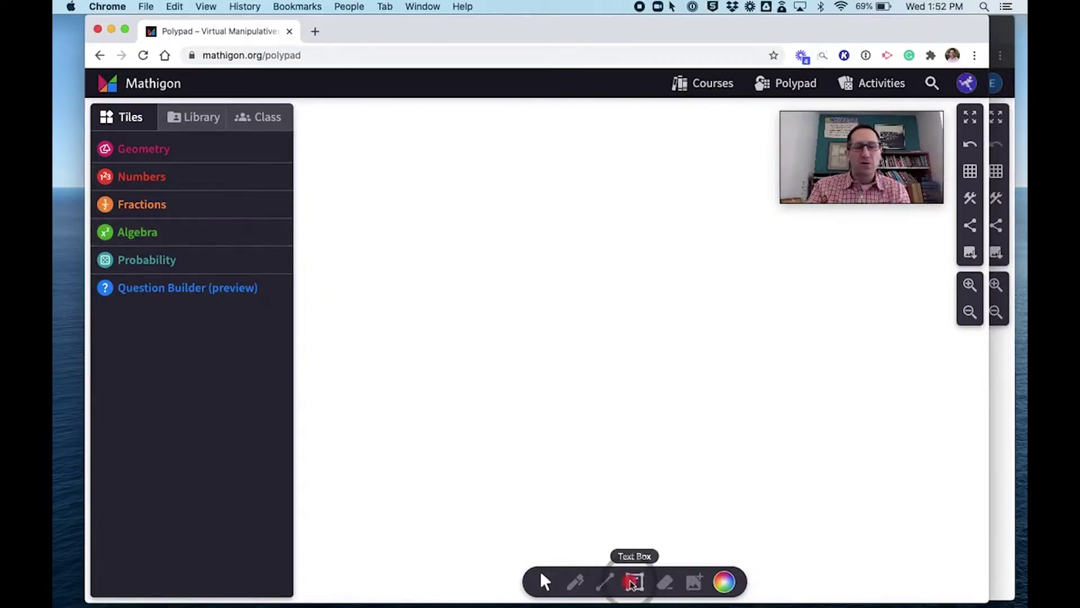
pyautogui.click(356, 155)
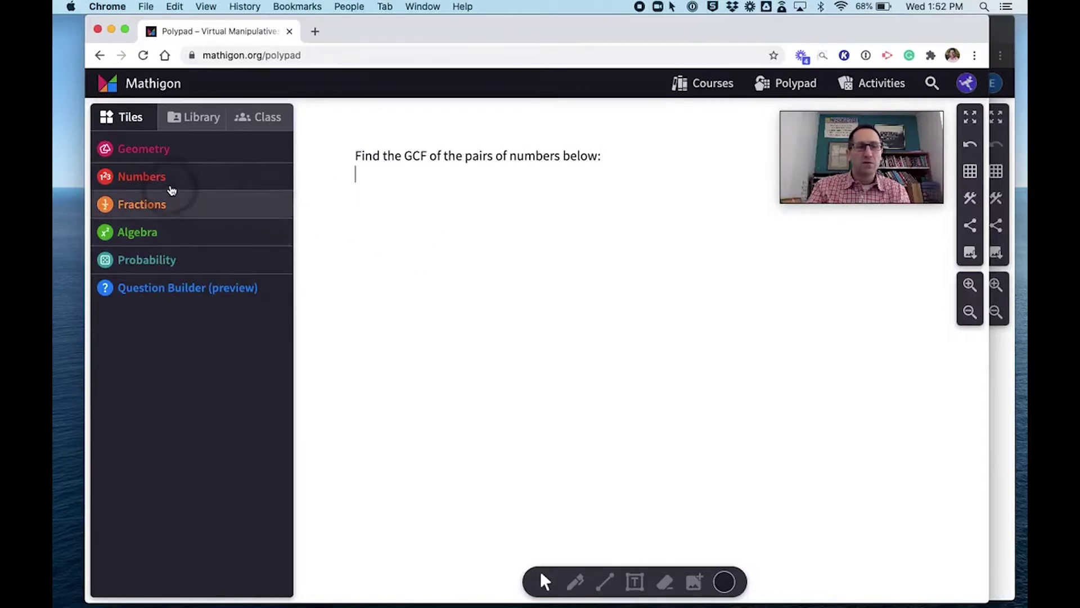
pyautogui.click(146, 177)
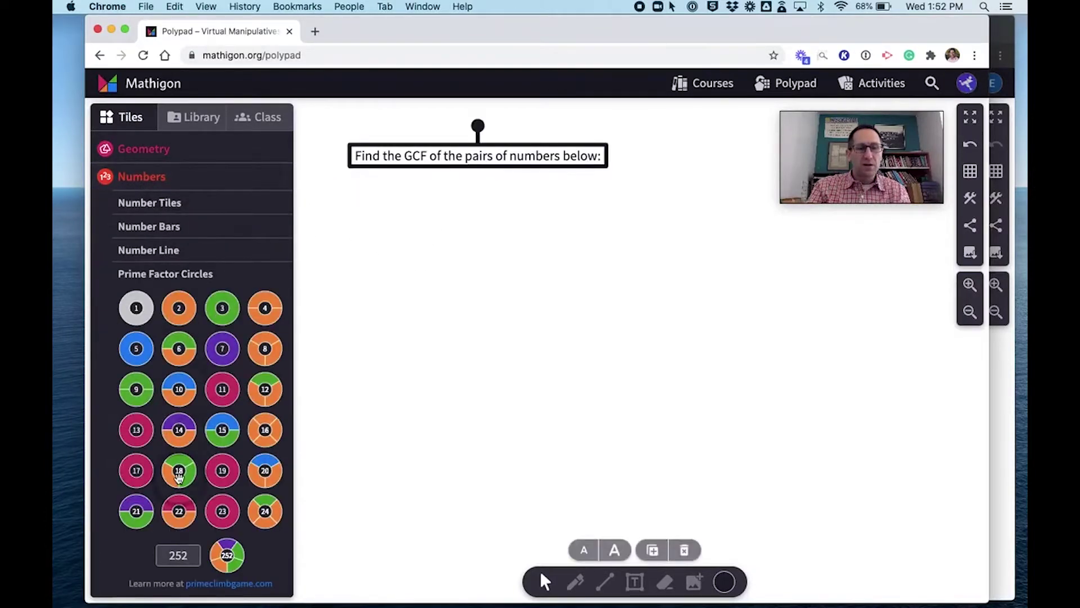
# Step: Drag out prime factor circles 18 and 30 stacked on the left, and 216 and 252 on the right
pyautogui.moveTo(179, 478); pyautogui.dragTo(382, 210)
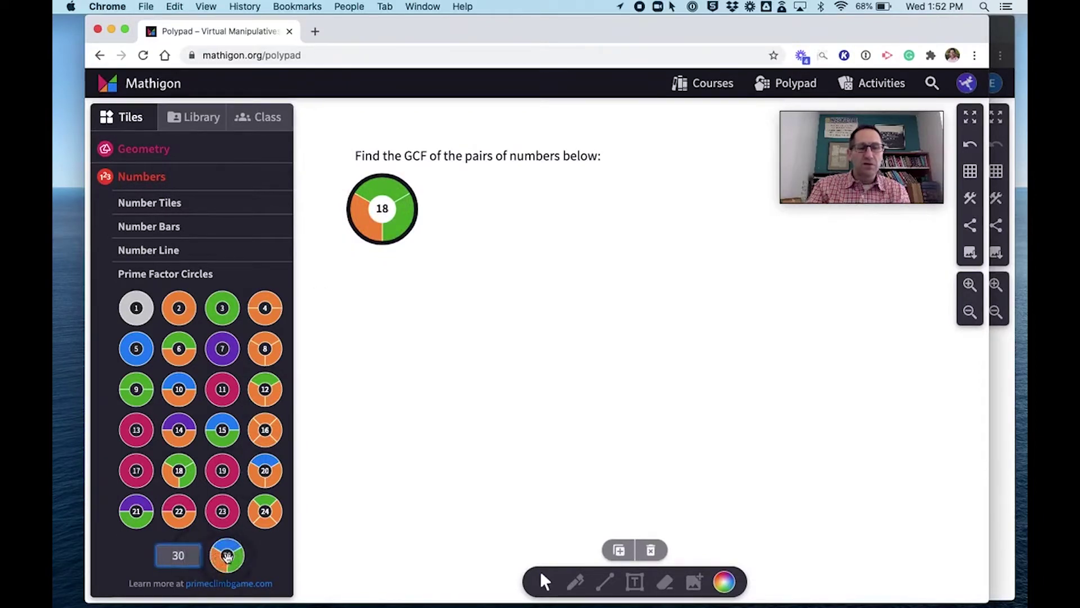
pyautogui.moveTo(227, 556)
pyautogui.mouseDown()
pyautogui.moveTo(391, 294)
pyautogui.moveTo(380, 286)
pyautogui.mouseUp()
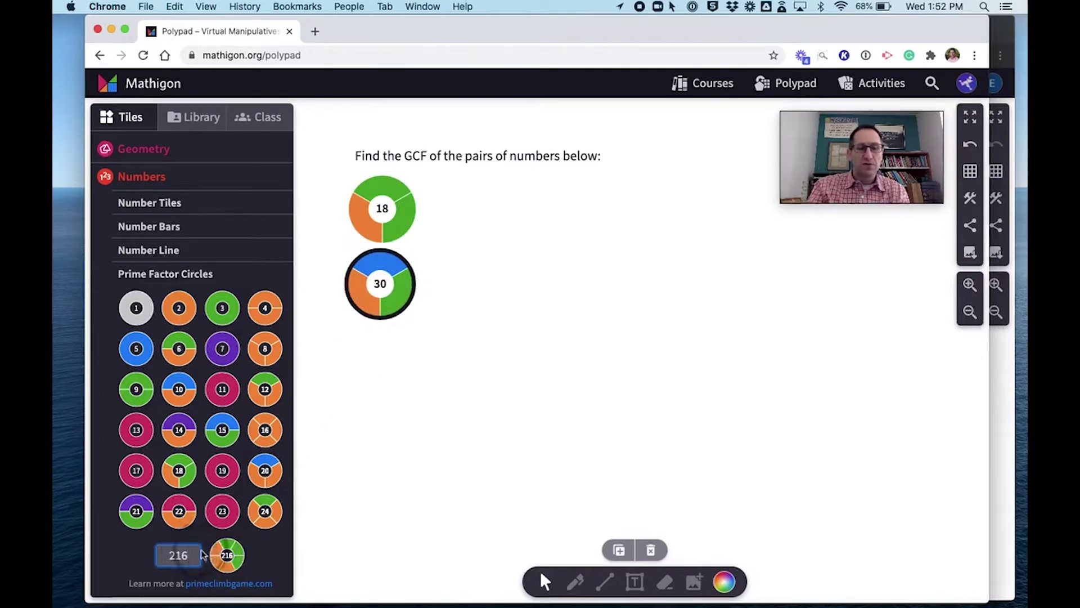
pyautogui.moveTo(227, 556)
pyautogui.mouseDown()
pyautogui.moveTo(651, 258)
pyautogui.moveTo(668, 215)
pyautogui.mouseUp()
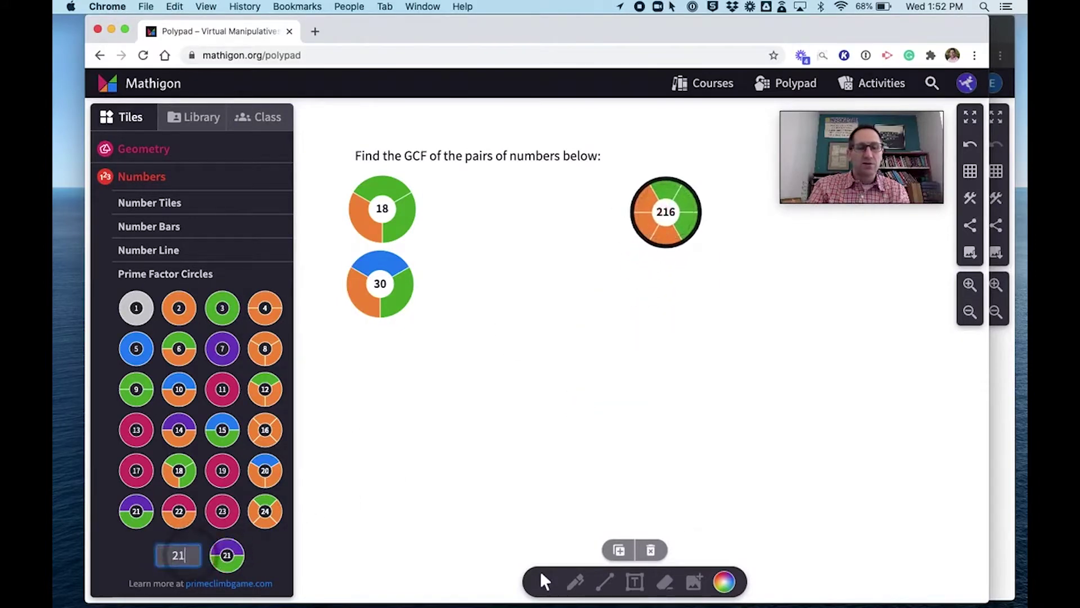
pyautogui.write('252')
pyautogui.moveTo(226, 555)
pyautogui.mouseDown()
pyautogui.moveTo(481, 426)
pyautogui.moveTo(680, 273)
pyautogui.moveTo(666, 289)
pyautogui.mouseUp()
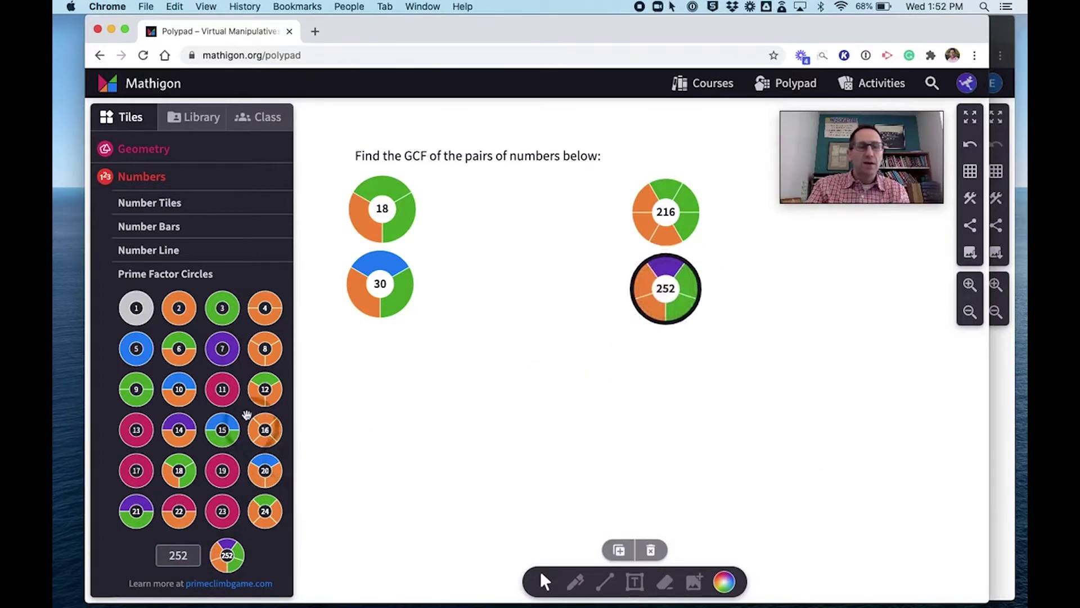
# Step: Add two Question Builder answer boxes, one under each pair of circles
pyautogui.click(144, 177)
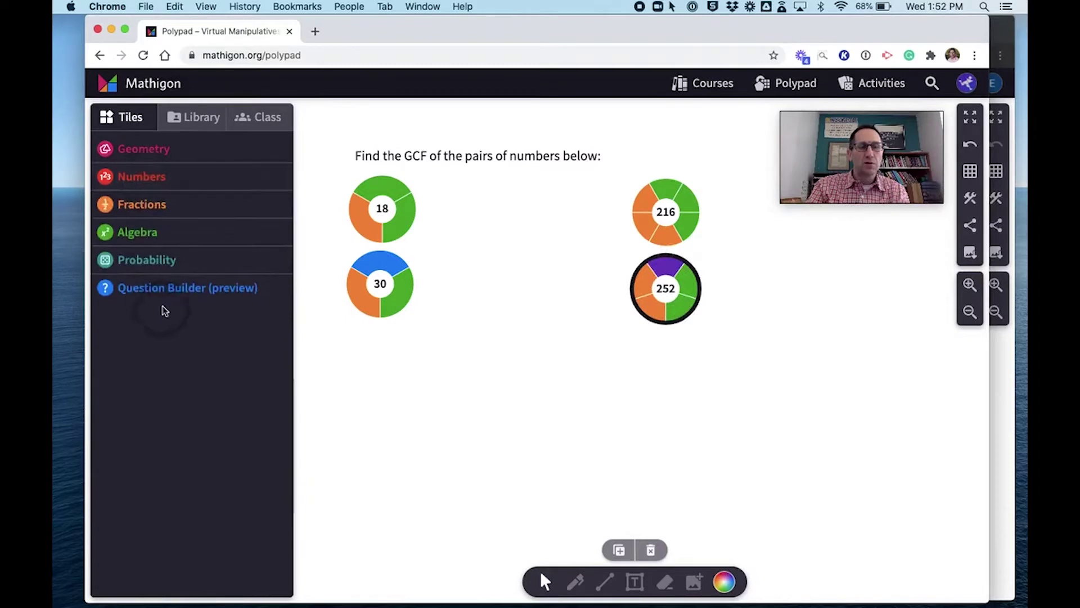
pyautogui.click(170, 298)
pyautogui.click(198, 383)
pyautogui.moveTo(203, 366); pyautogui.dragTo(393, 339)
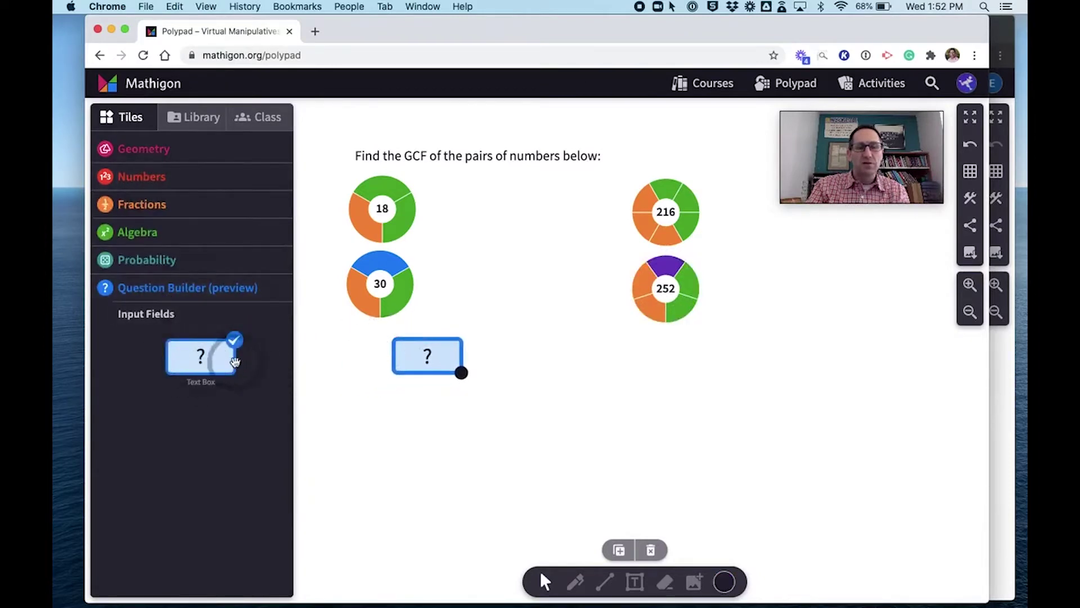
pyautogui.moveTo(203, 360); pyautogui.dragTo(720, 335)
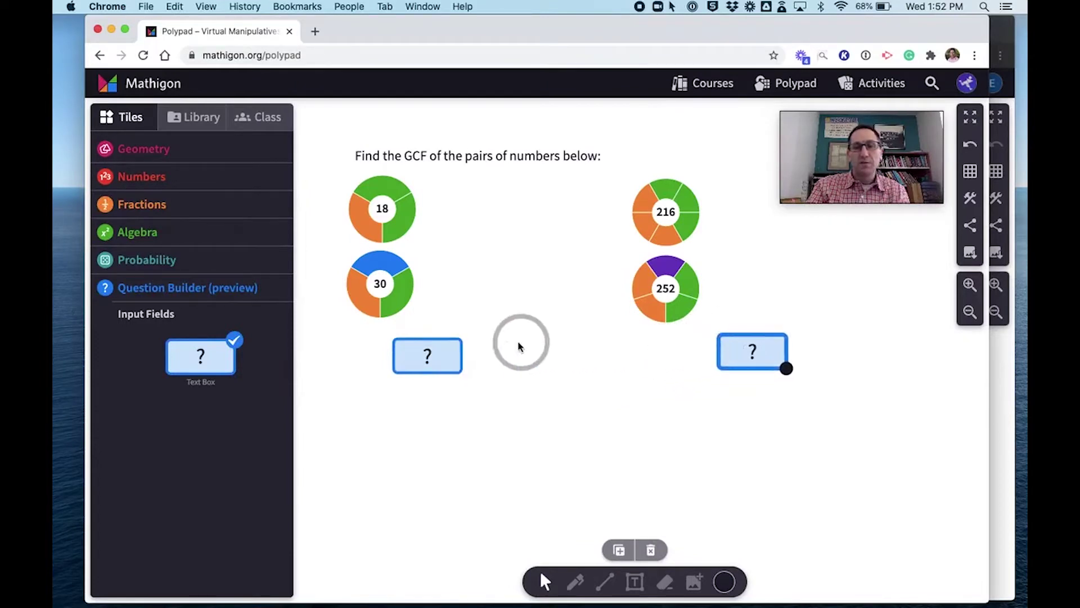
pyautogui.moveTo(444, 352); pyautogui.dragTo(508, 414)
# Step: Enter 6 and 36 as the answers in the two boxes
pyautogui.click(461, 353)
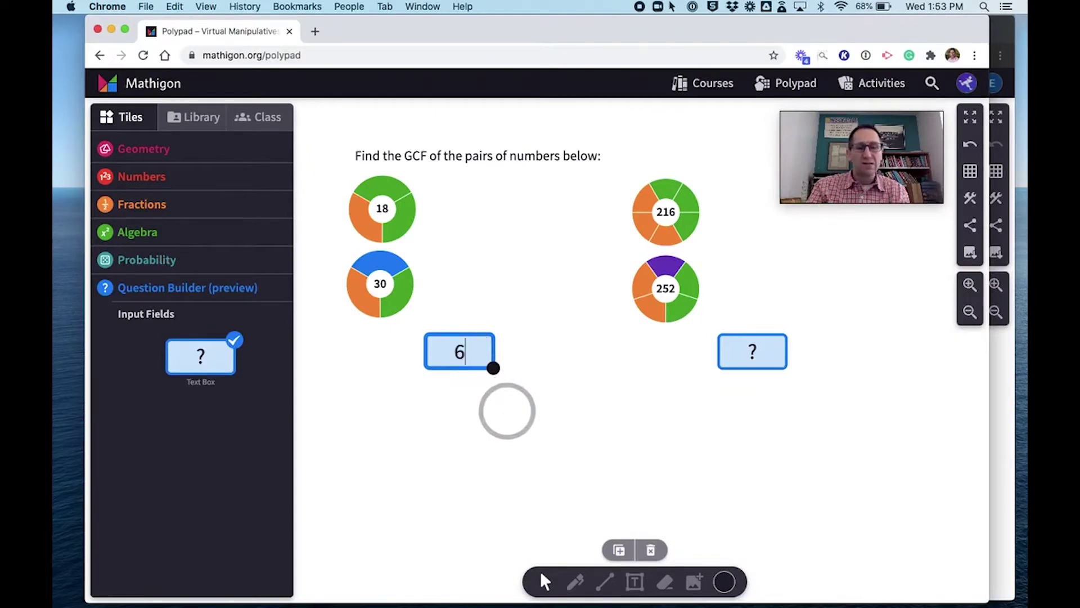
pyautogui.write('6')
pyautogui.click(752, 350)
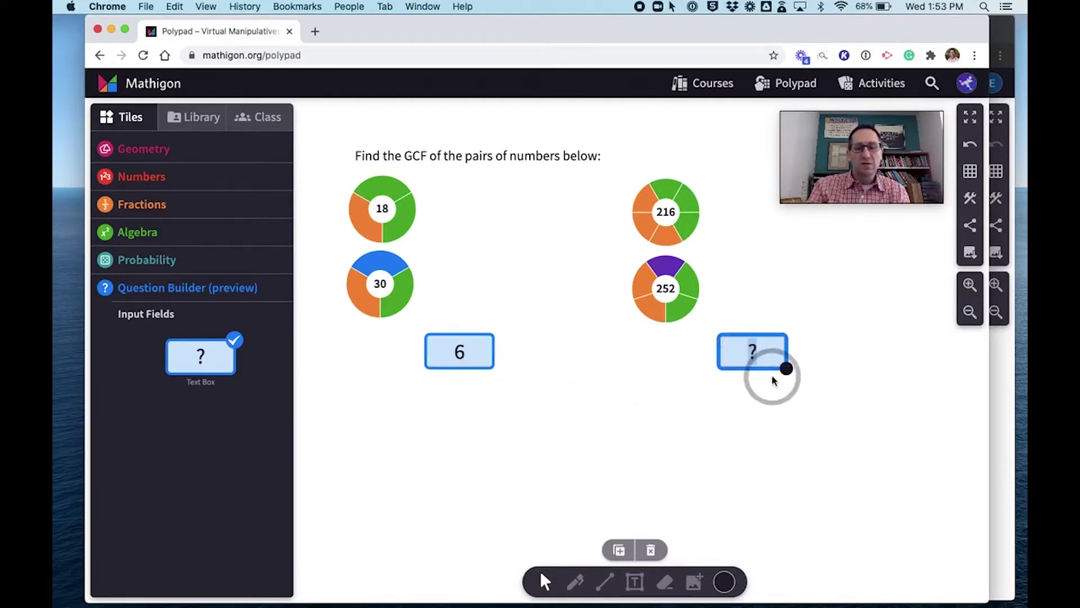
pyautogui.click(195, 128)
# Step: Save the pad as 'GCF Practice', then assign it to Mathigon Example Class and dismiss the confirmation
pyautogui.click(225, 178)
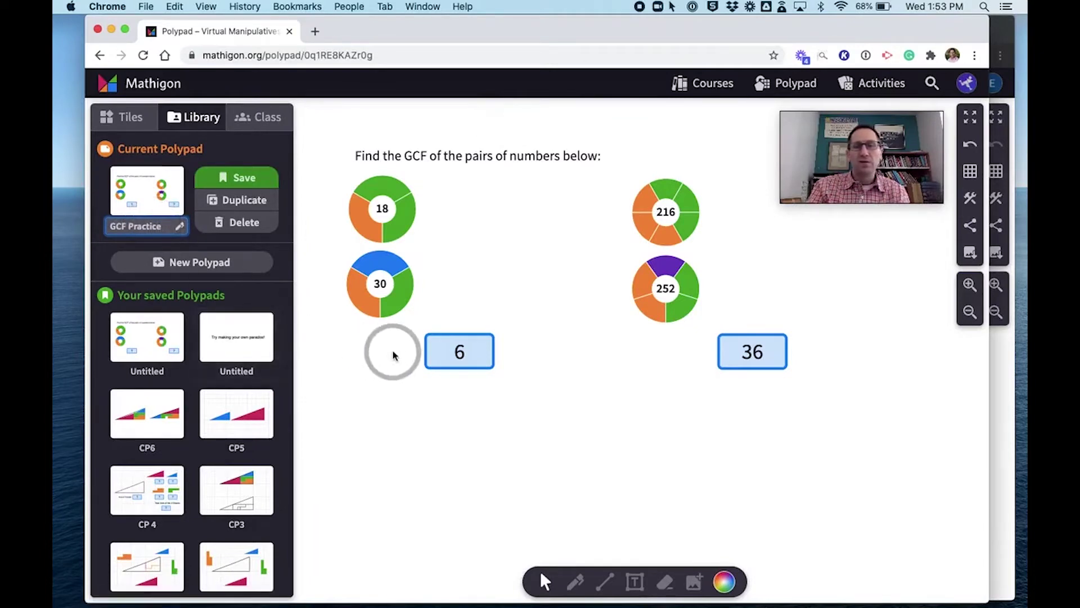
pyautogui.click(238, 178)
pyautogui.click(264, 128)
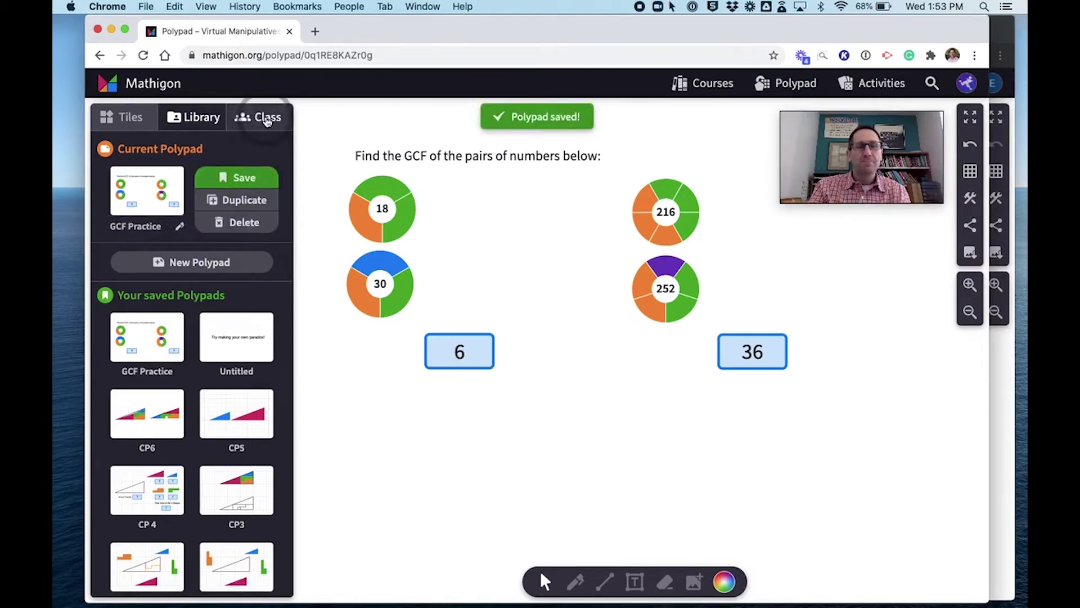
pyautogui.click(278, 150)
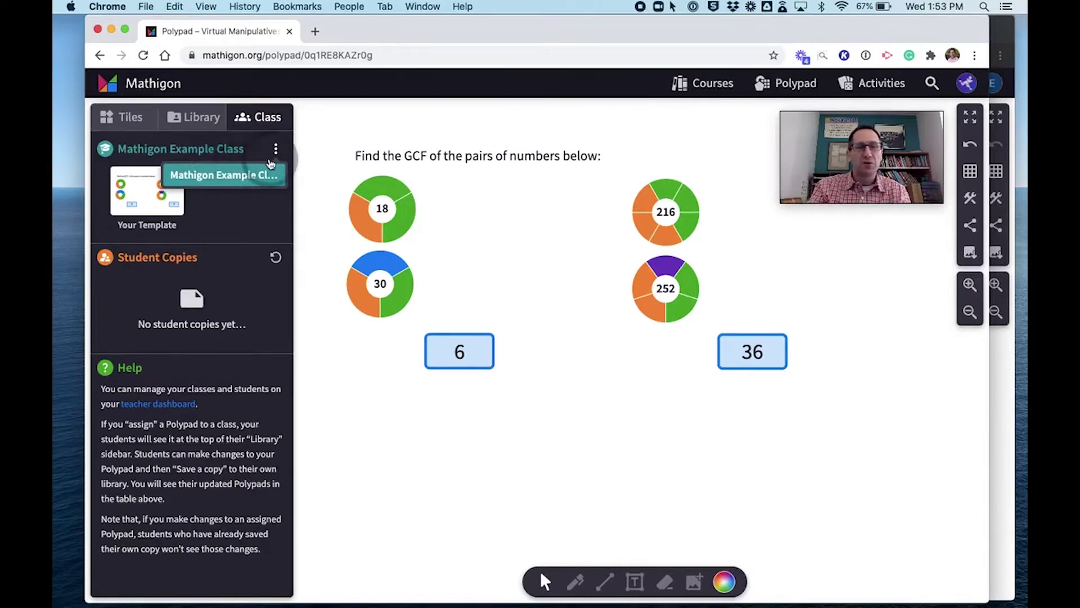
pyautogui.click(270, 169)
pyautogui.click(245, 177)
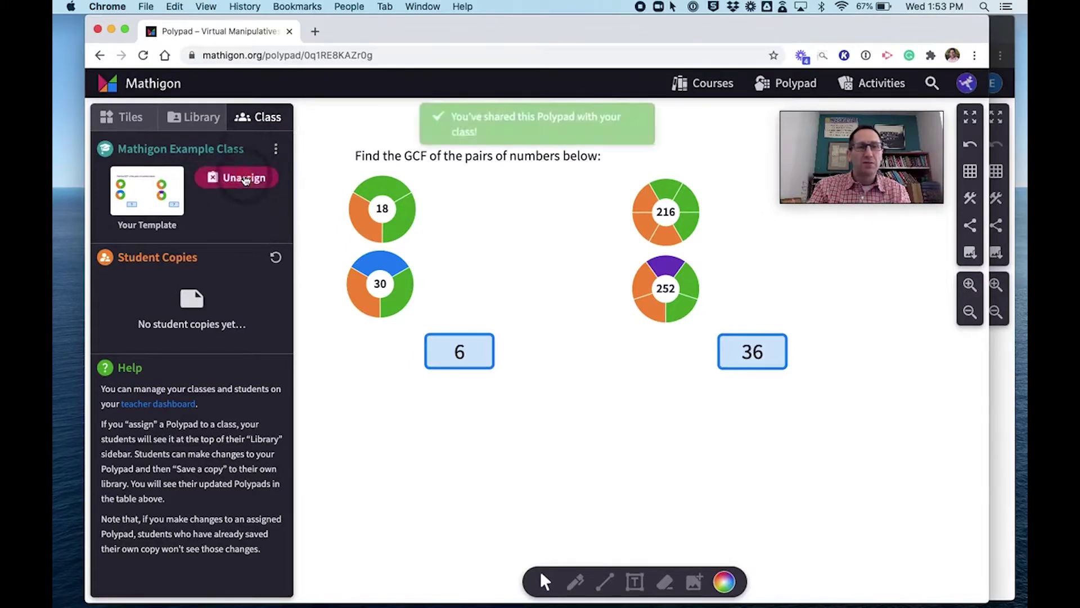
pyautogui.click(516, 141)
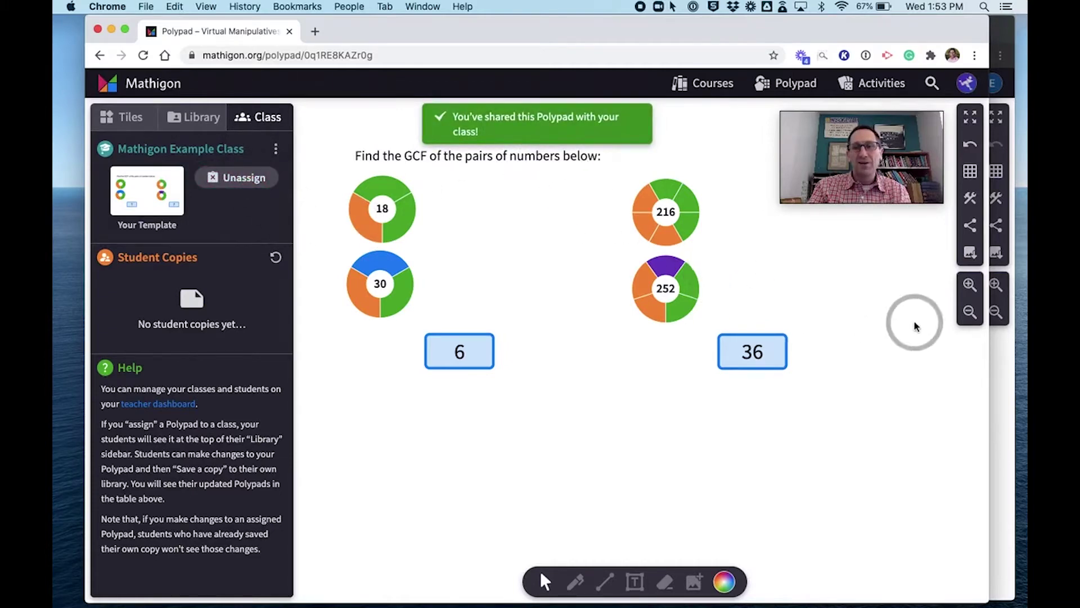
# Step: In the student's incognito window, check the Student Dashboard, then return to Polypad
pyautogui.click(995, 368)
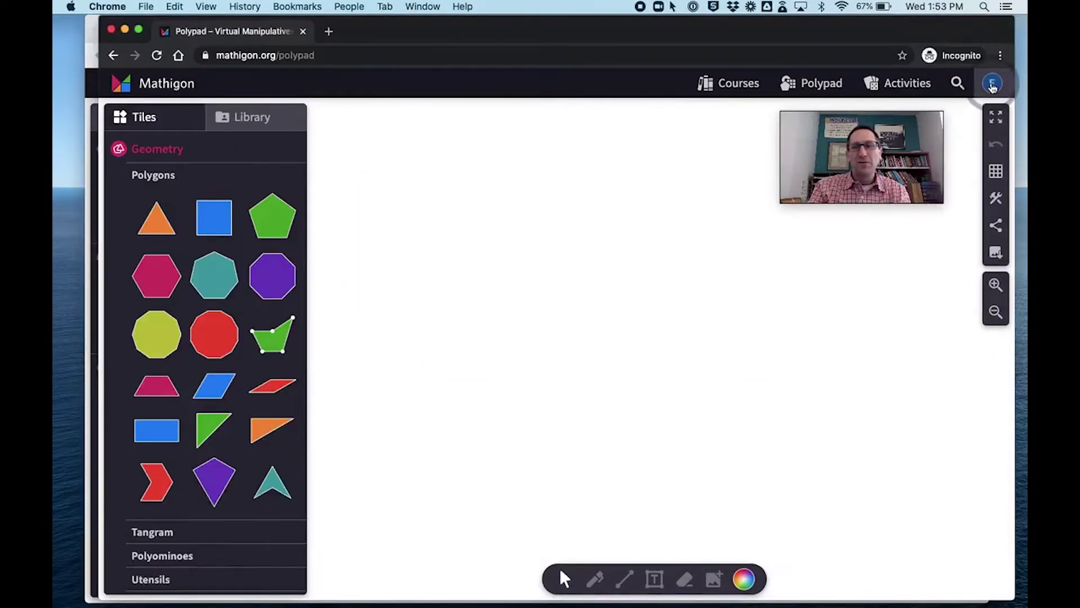
pyautogui.click(993, 85)
pyautogui.moveTo(911, 121); pyautogui.dragTo(793, 121)
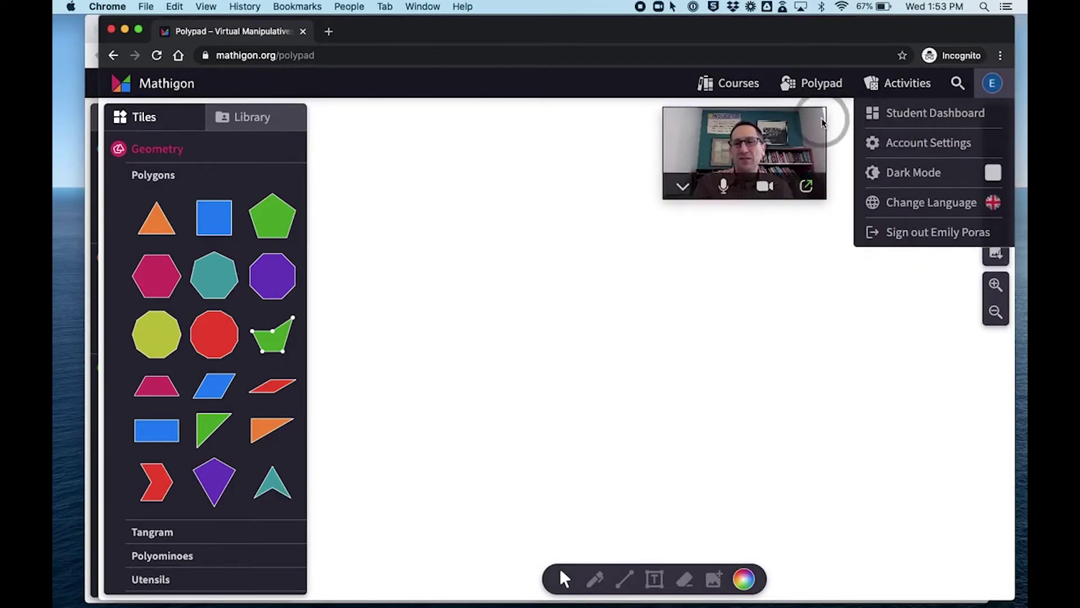
pyautogui.click(912, 118)
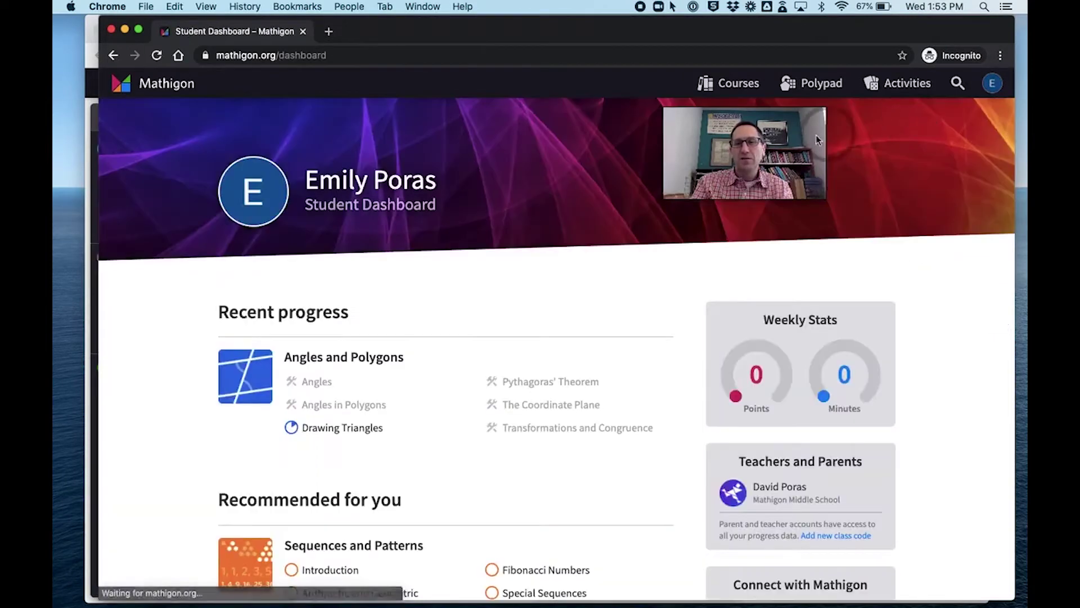
pyautogui.click(808, 285)
pyautogui.click(826, 429)
pyautogui.click(785, 433)
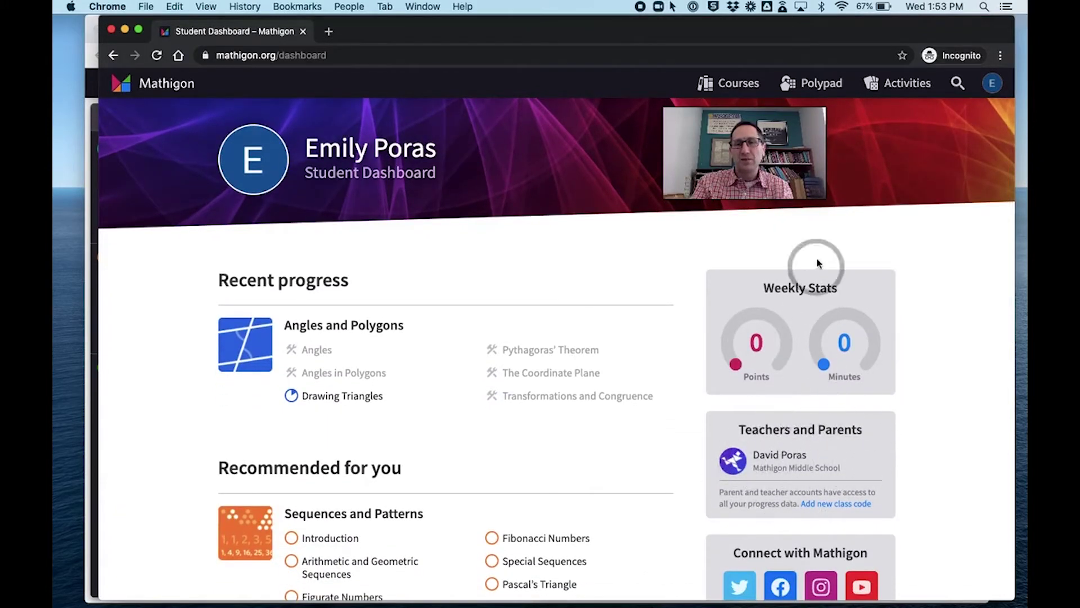
pyautogui.click(822, 97)
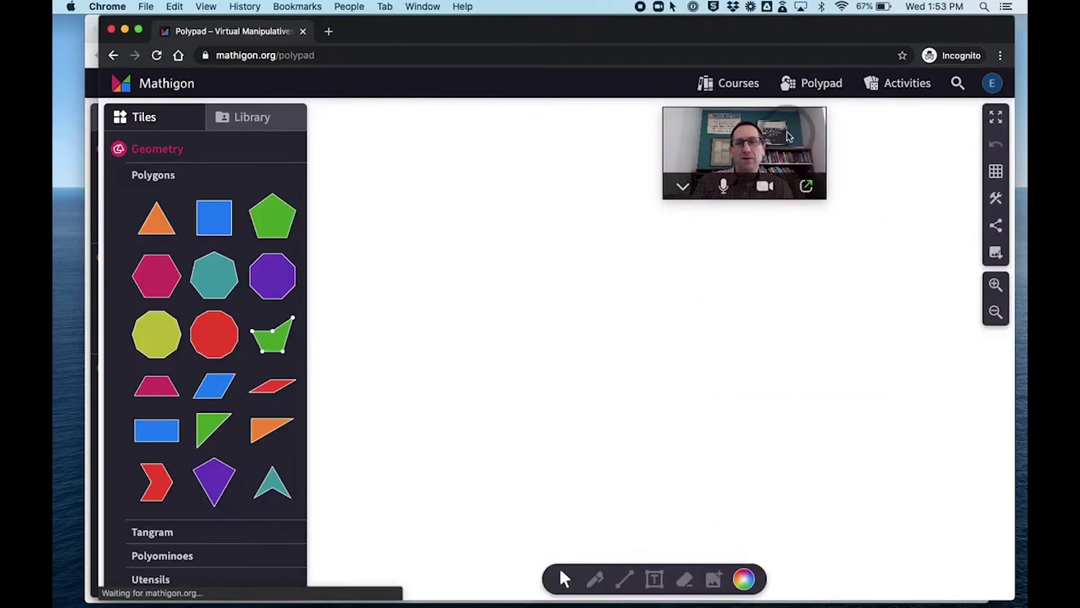
pyautogui.moveTo(789, 137); pyautogui.dragTo(915, 138)
# Step: Open the assigned pad from the student's library and answer 6 for the left pair
pyautogui.click(270, 120)
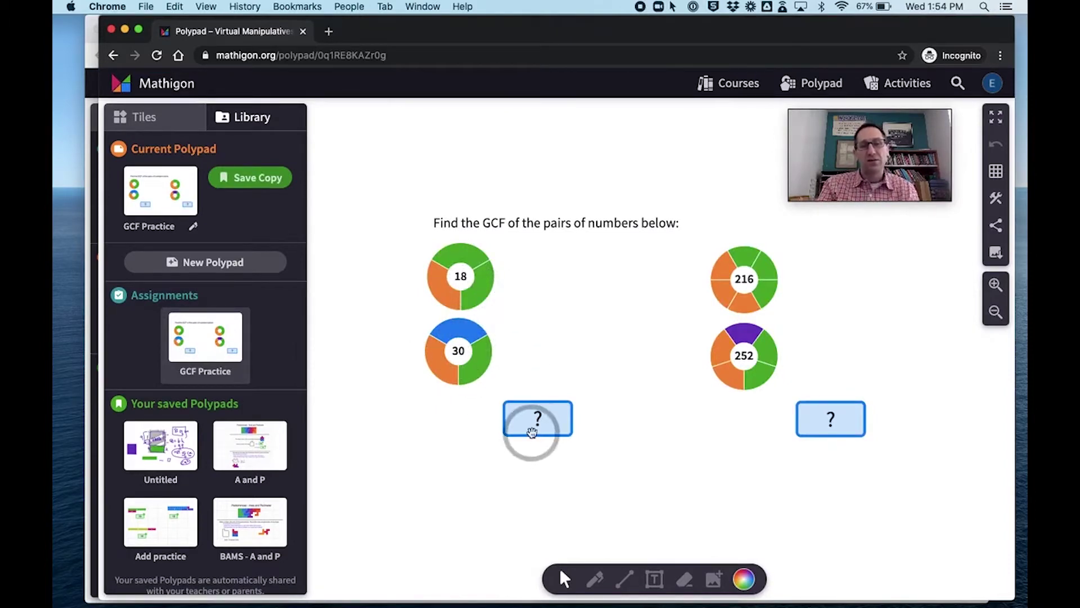
pyautogui.click(546, 431)
pyautogui.write('6')
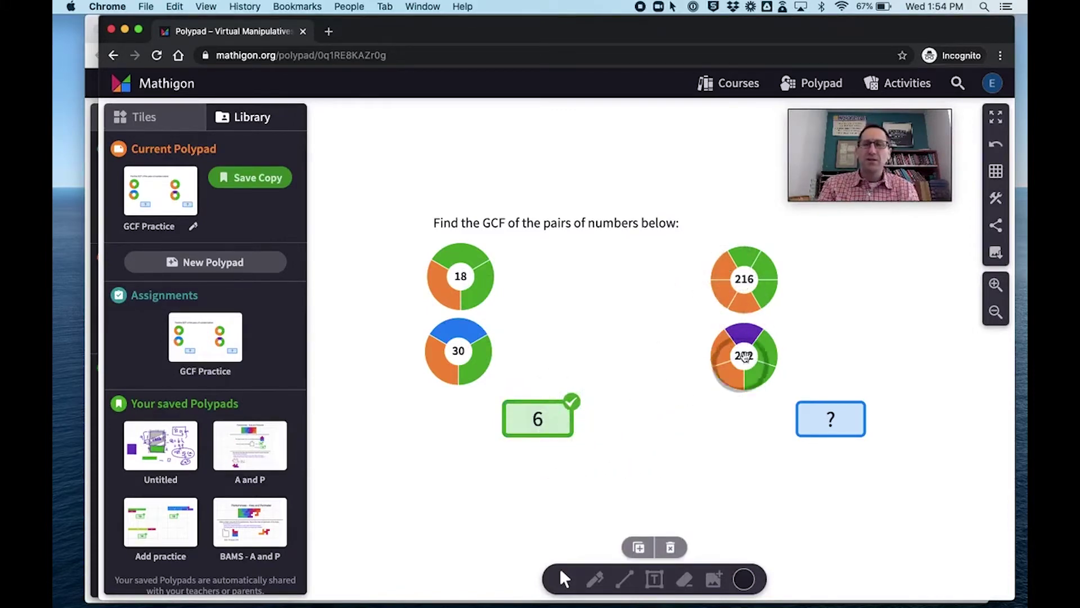
# Step: Split 3s off the 216 and 252 circles and regroup factors into 6s
pyautogui.moveTo(766, 294); pyautogui.dragTo(813, 266)
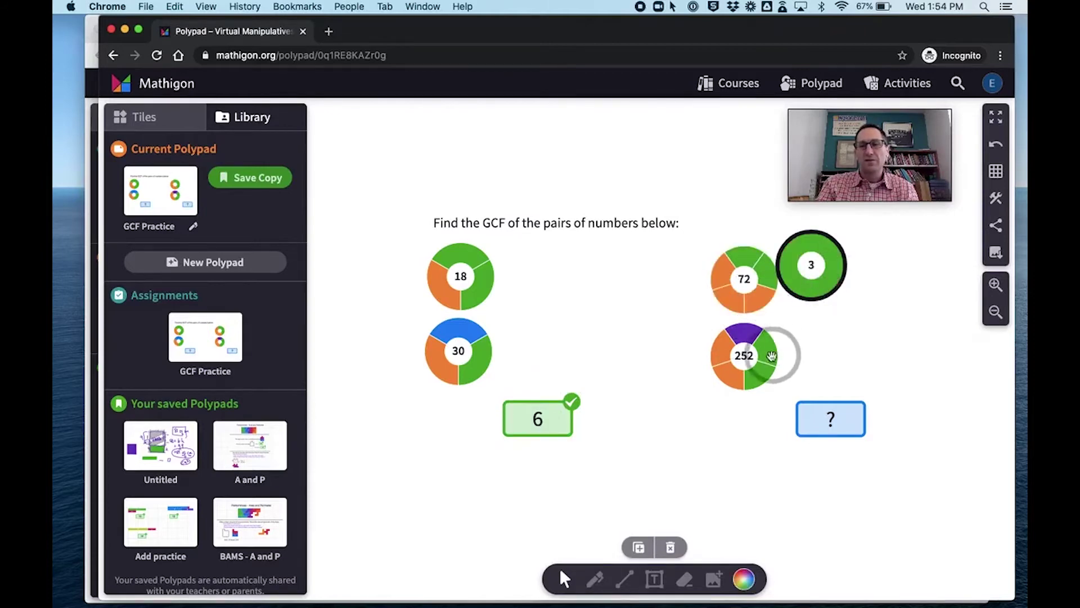
pyautogui.moveTo(767, 357); pyautogui.dragTo(818, 363)
pyautogui.moveTo(813, 267); pyautogui.dragTo(842, 269)
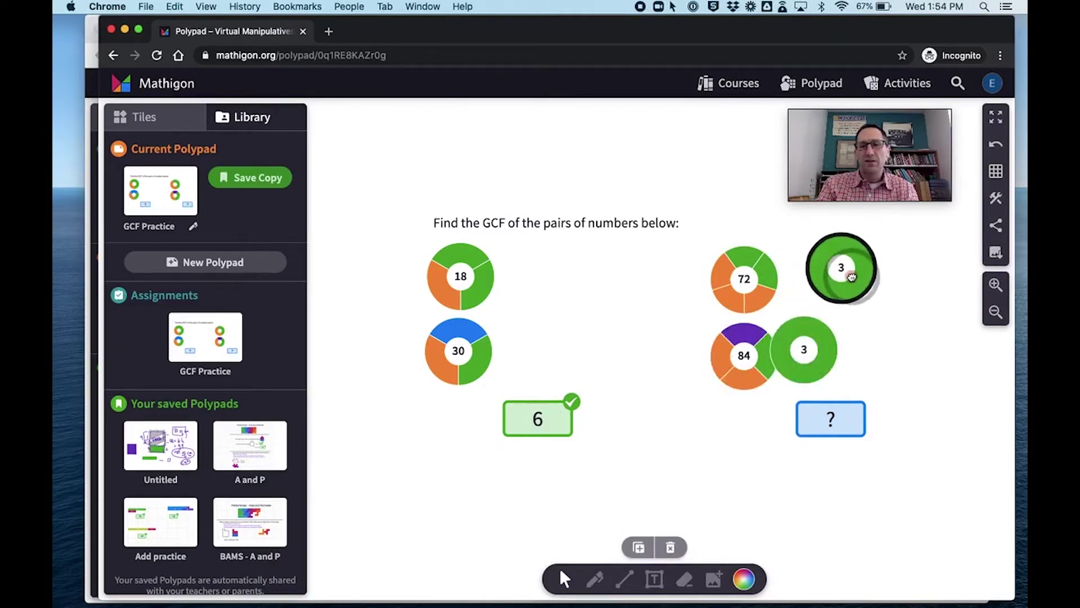
pyautogui.moveTo(809, 350); pyautogui.dragTo(846, 354)
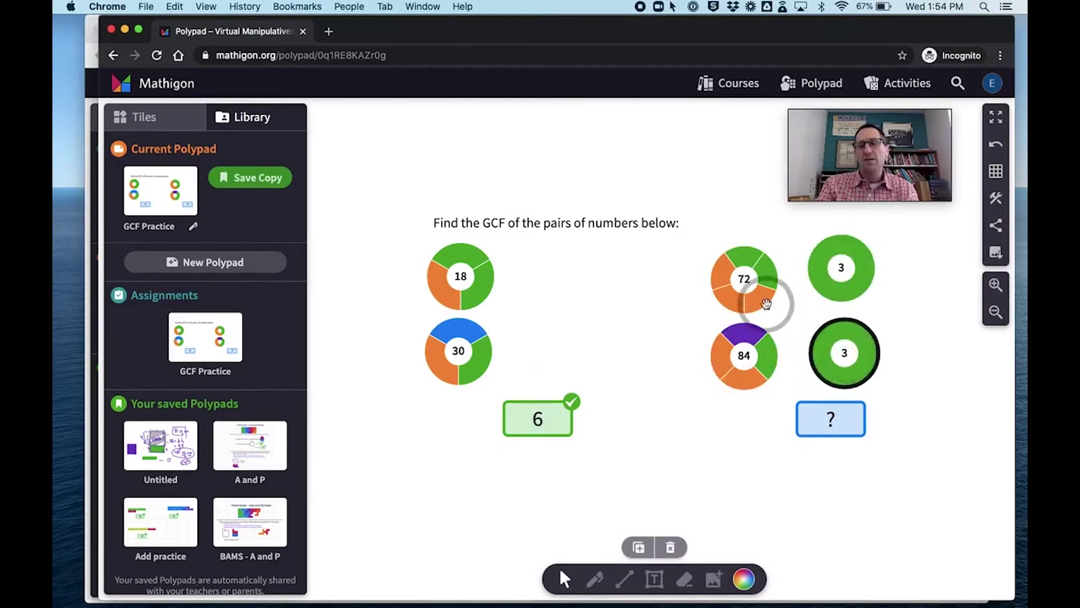
pyautogui.moveTo(761, 293); pyautogui.dragTo(841, 284)
pyautogui.moveTo(760, 372); pyautogui.dragTo(851, 358)
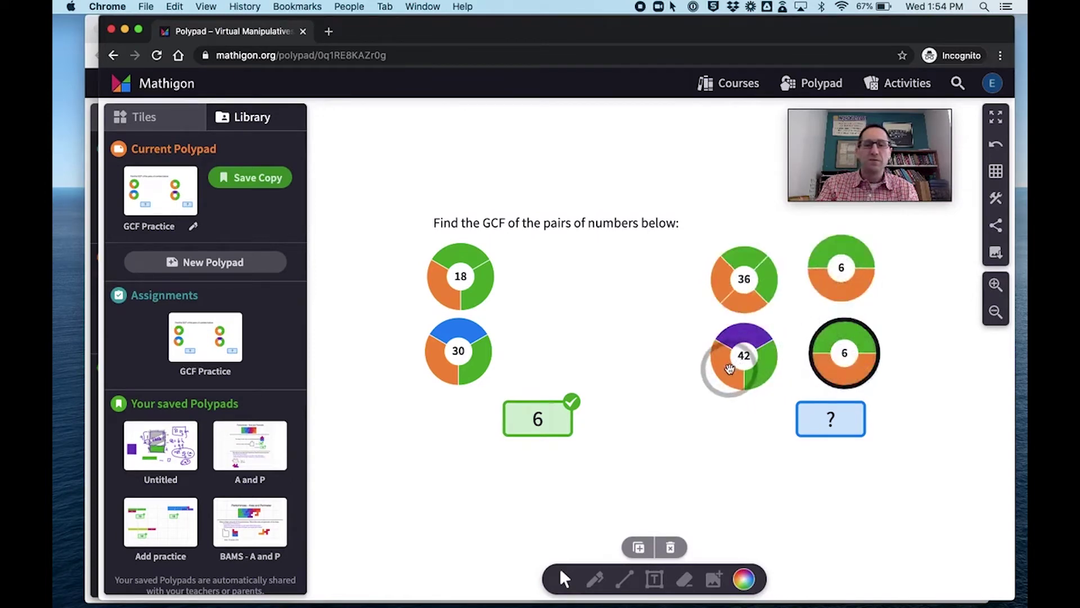
pyautogui.moveTo(730, 369); pyautogui.dragTo(844, 353)
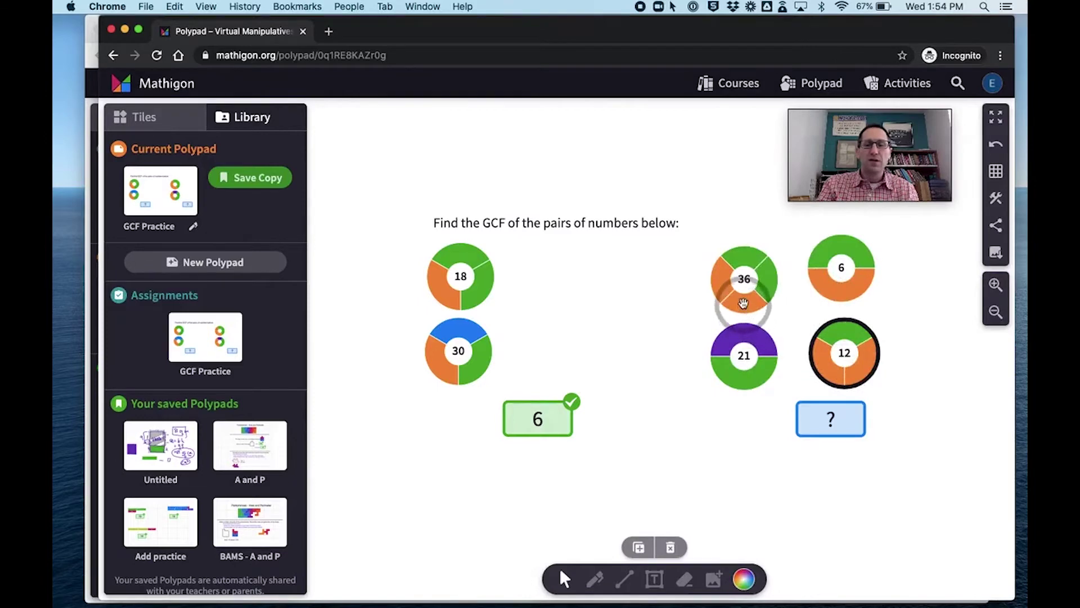
pyautogui.moveTo(743, 281); pyautogui.dragTo(843, 283)
# Step: Submit 12 as the answer for the right-hand pair
pyautogui.click(831, 420)
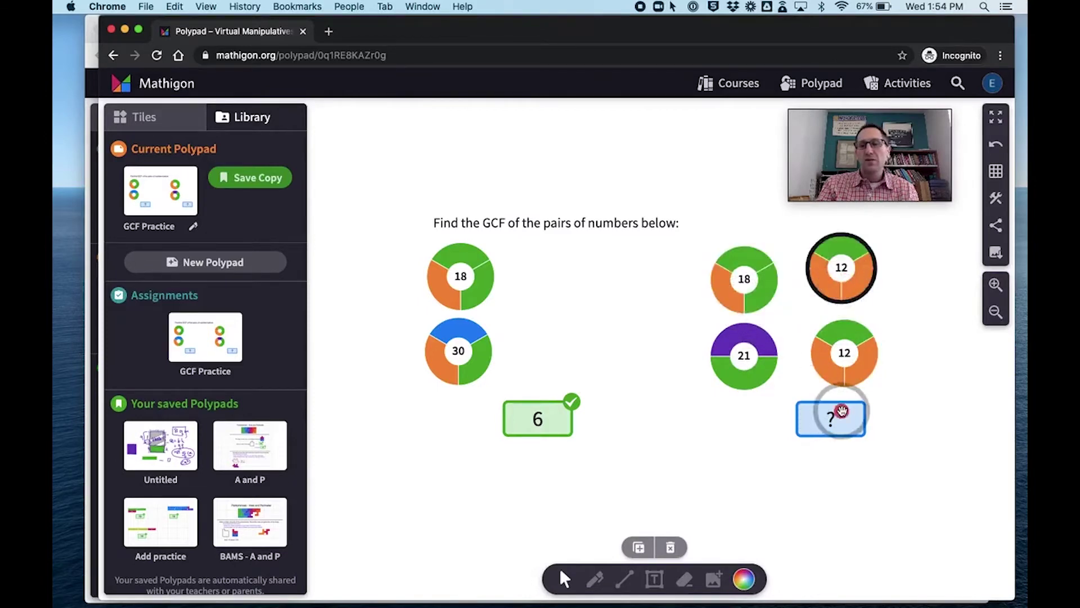
pyautogui.write('12')
pyautogui.press('Return')
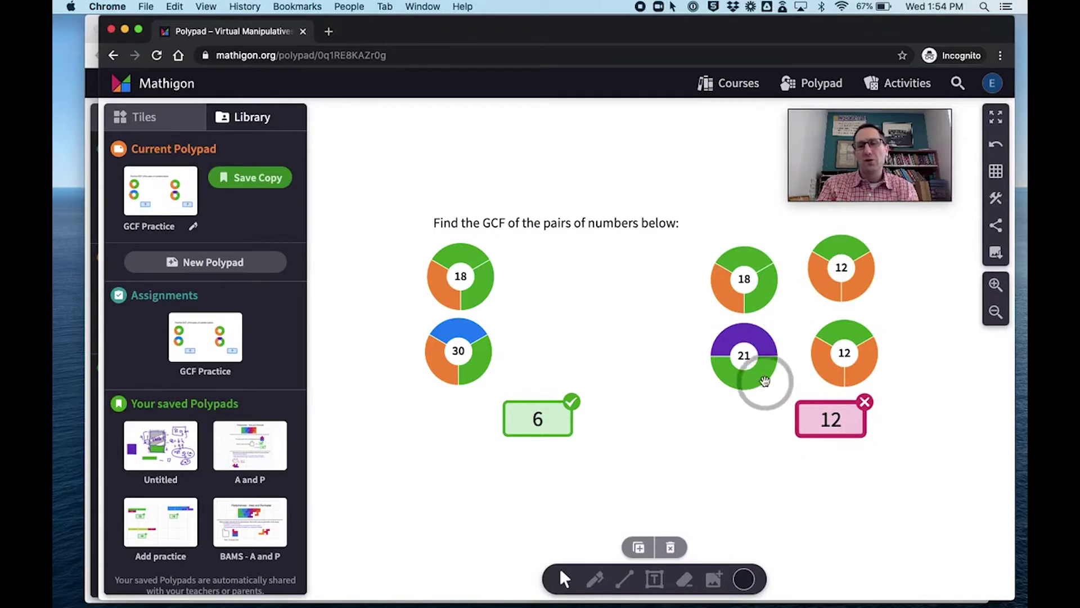
# Step: Move green factors onto both 12 circles to make 36, answer 36, and save a copy
pyautogui.moveTo(761, 376); pyautogui.dragTo(843, 353)
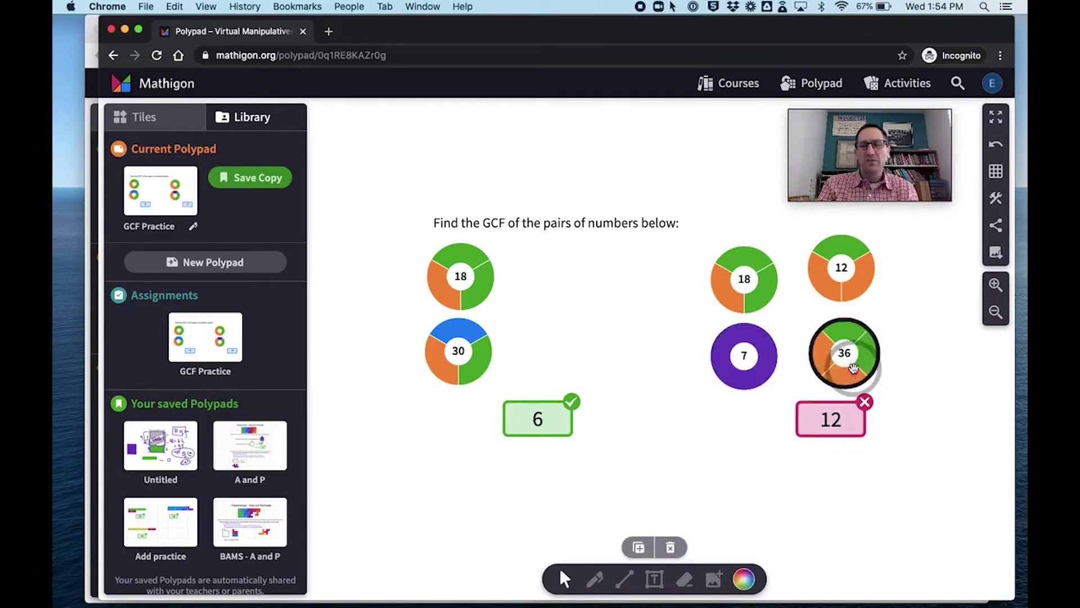
pyautogui.moveTo(772, 298); pyautogui.dragTo(844, 269)
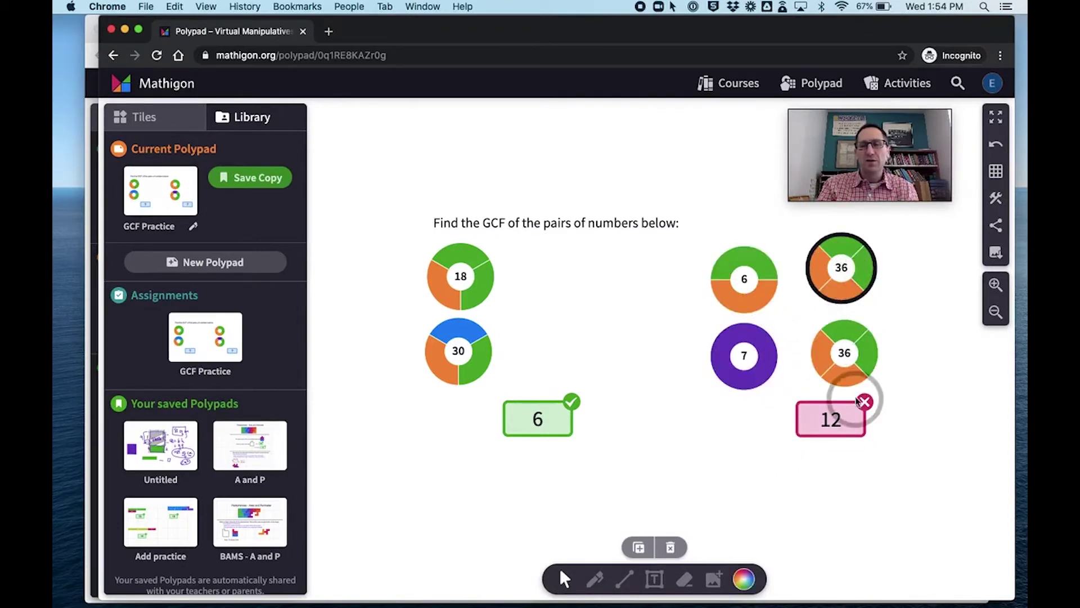
pyautogui.click(832, 416)
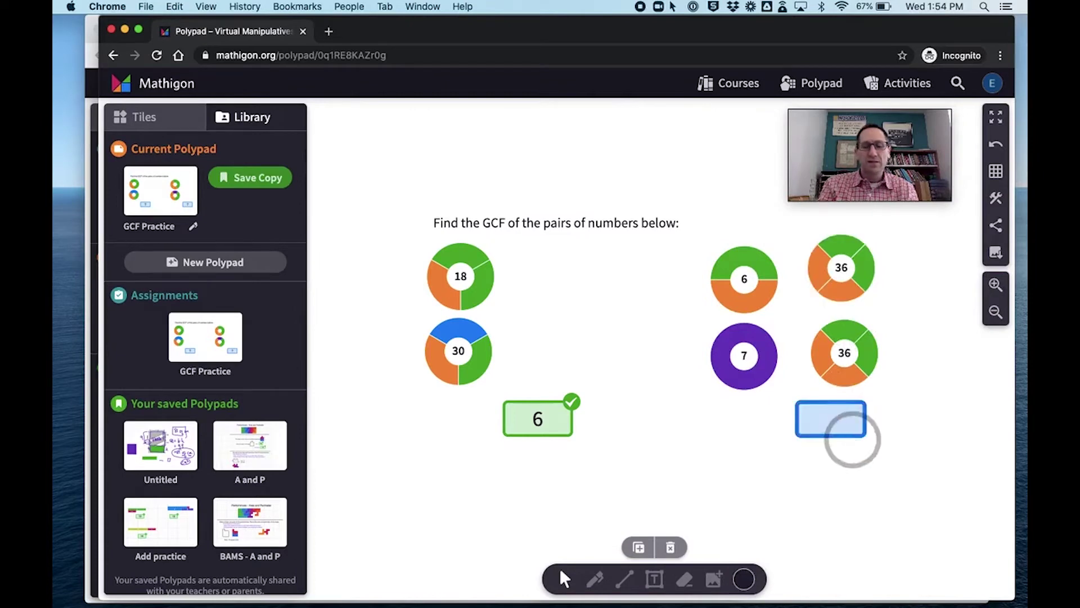
pyautogui.write('36')
pyautogui.press('Return')
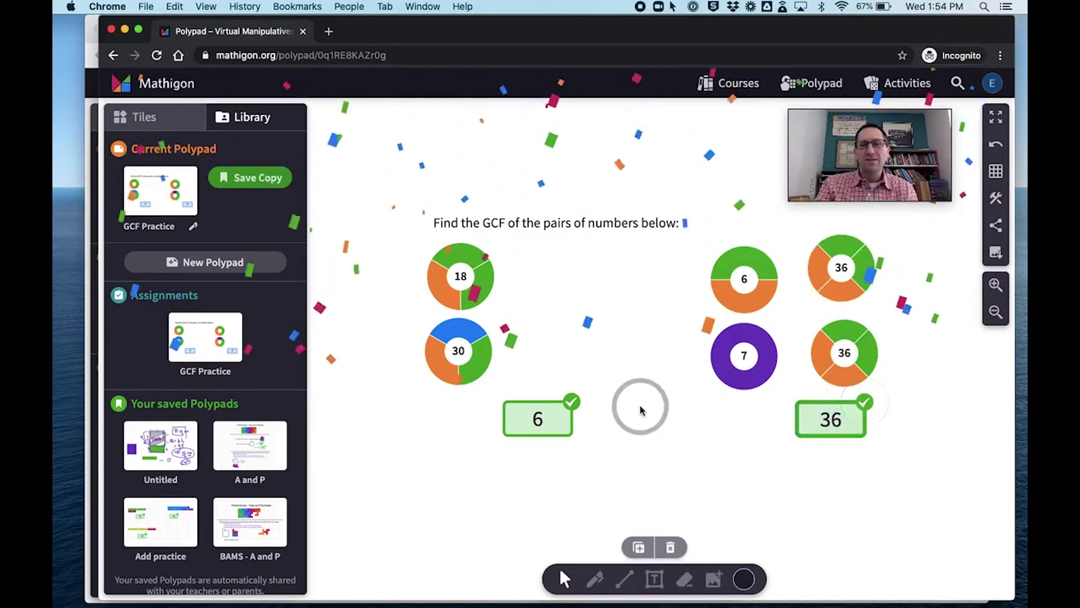
pyautogui.click(266, 187)
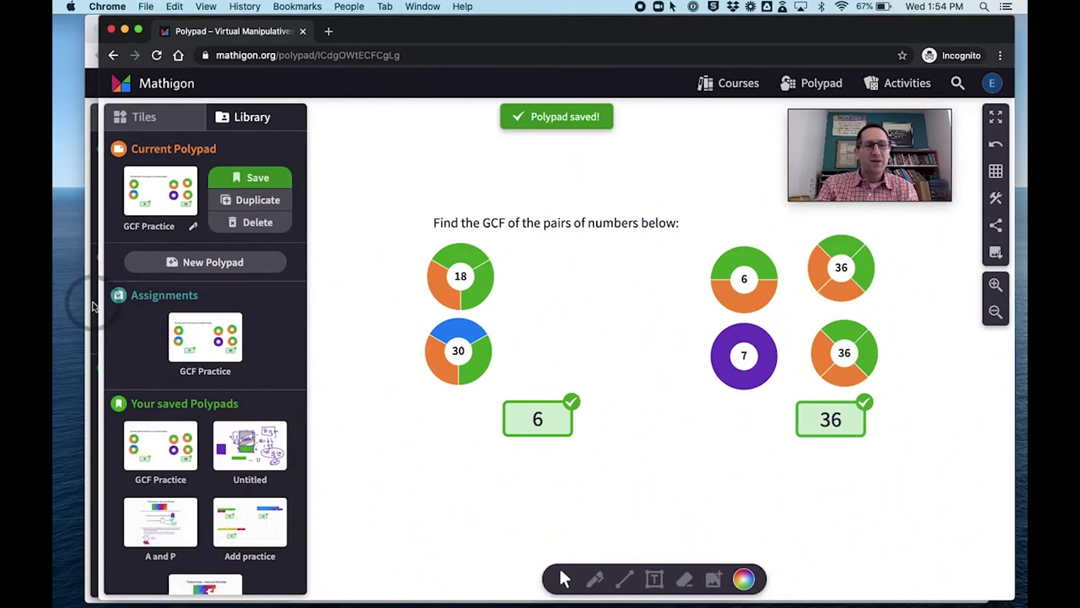
pyautogui.click(93, 305)
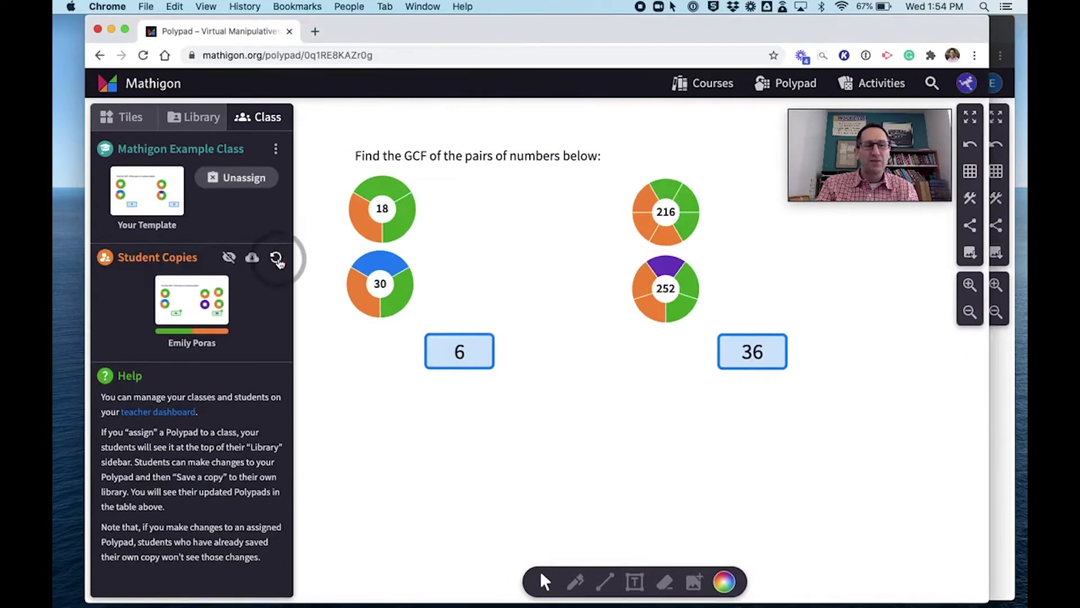
# Step: Open the student's card under Student Copies to view her regrouped circles and answers
pyautogui.click(161, 354)
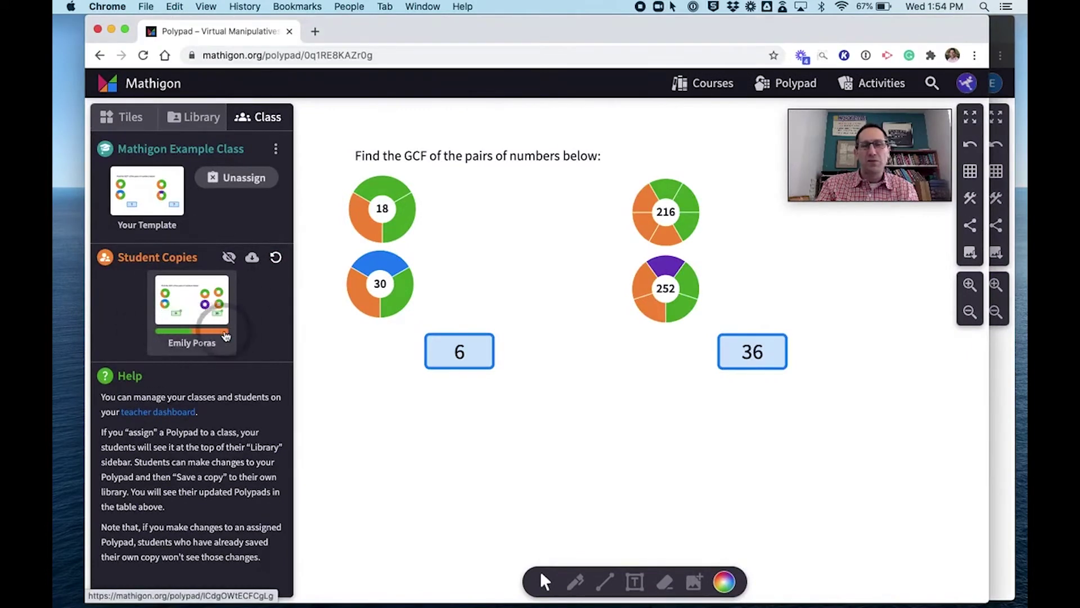
pyautogui.click(196, 322)
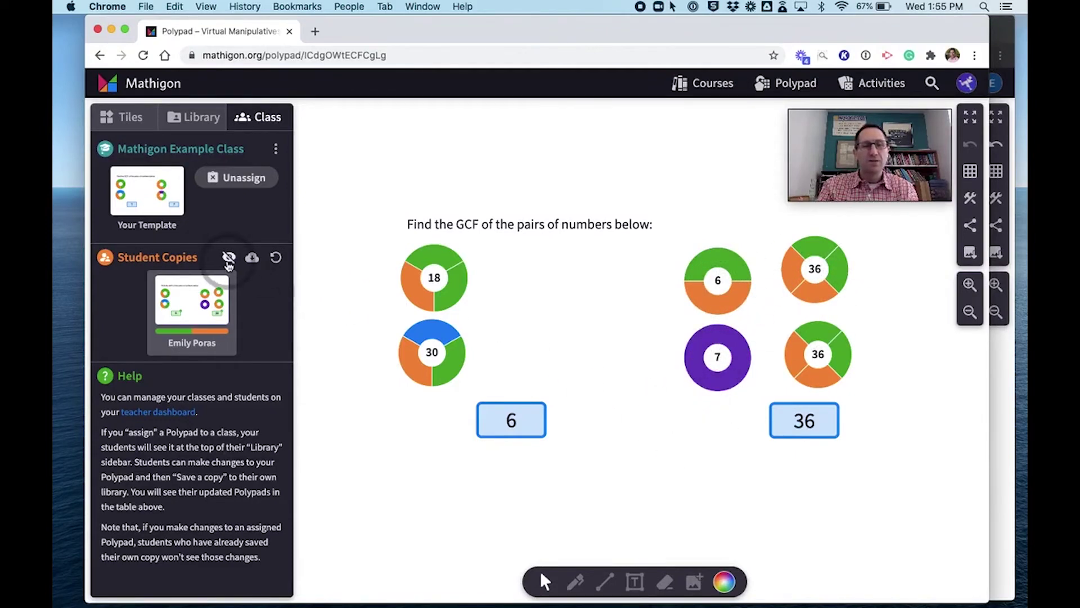
# Step: Toggle student-name visibility several times, then unassign GCF Practice from the Mathigon Example Class
pyautogui.click(228, 258)
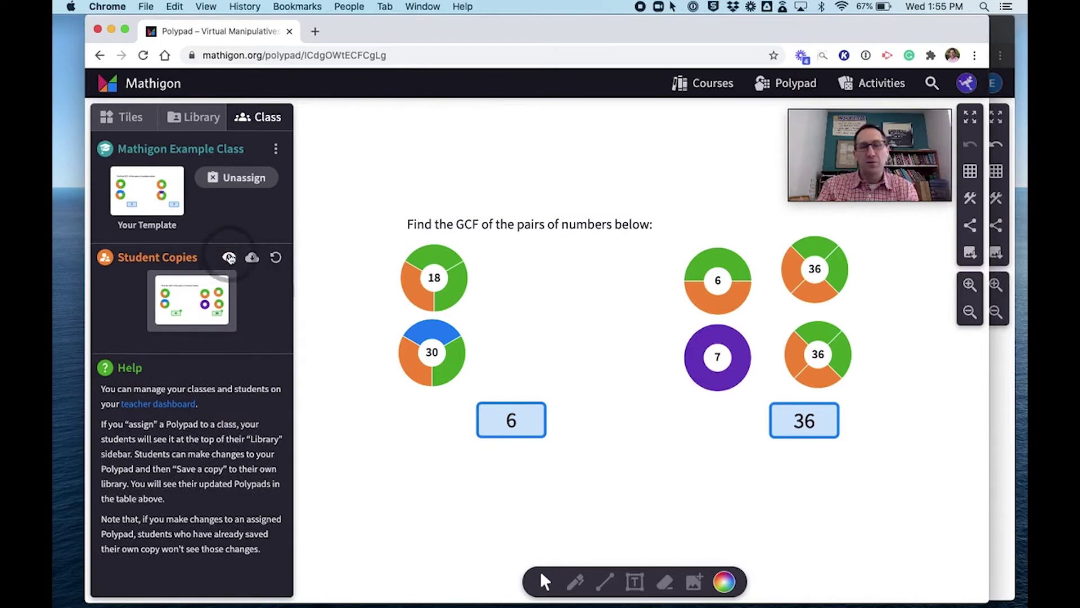
pyautogui.click(229, 257)
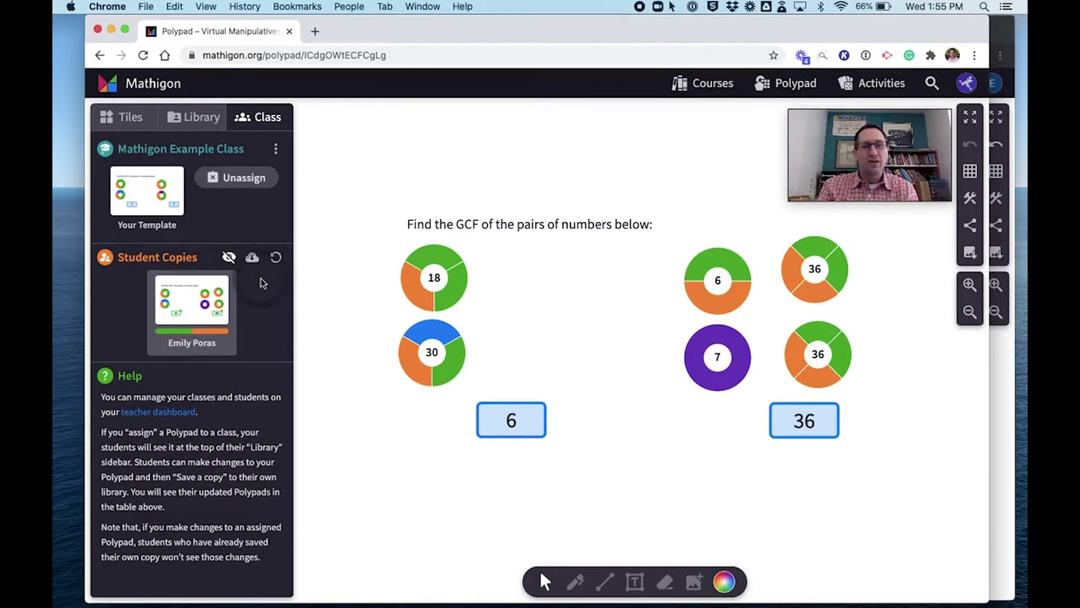
pyautogui.click(230, 259)
pyautogui.click(230, 259)
pyautogui.click(230, 259)
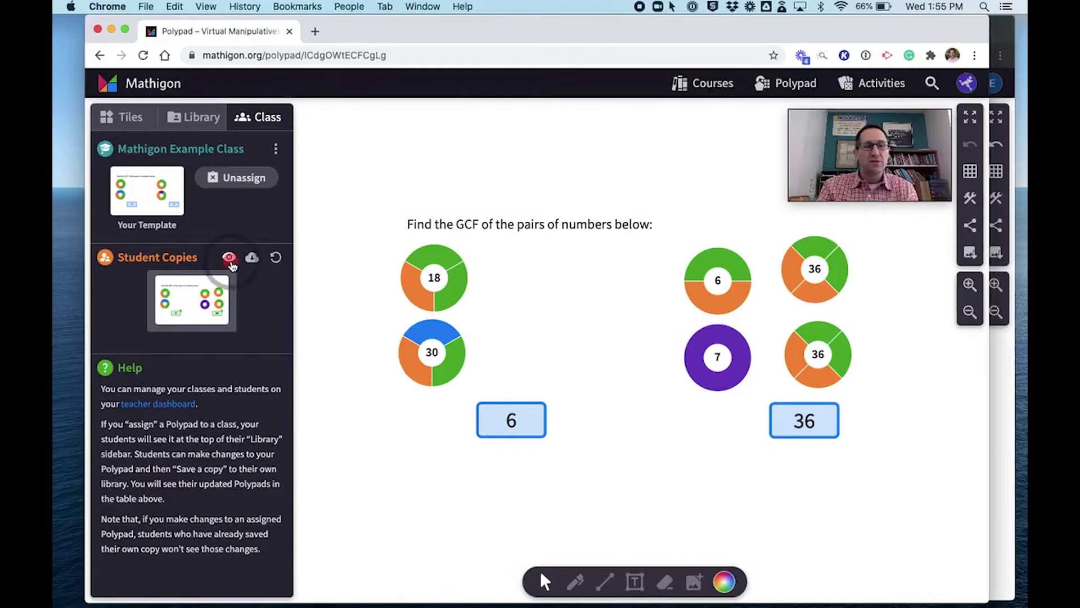
pyautogui.click(230, 259)
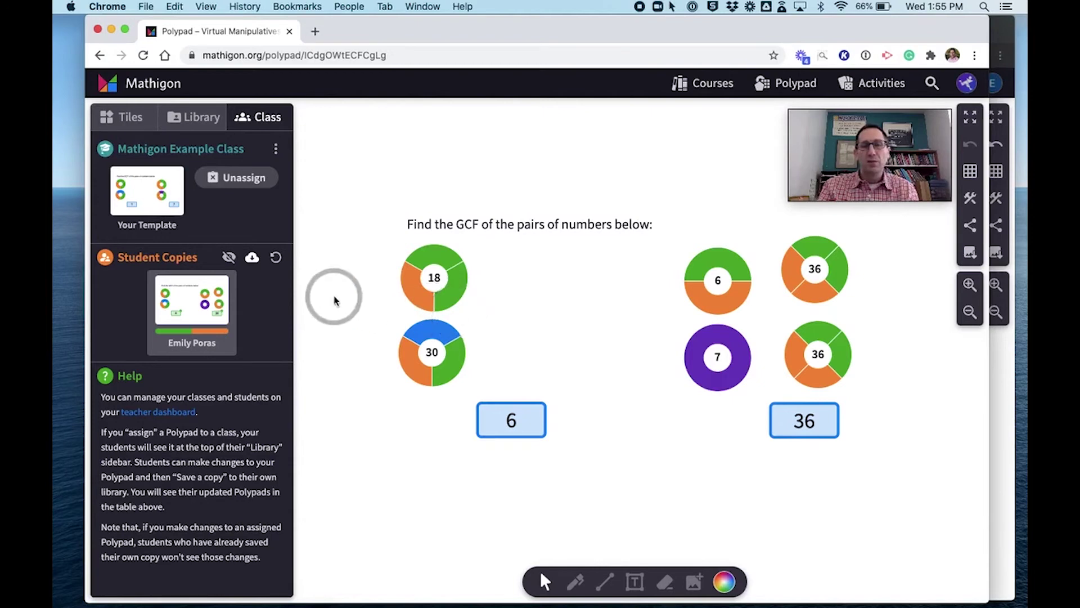
pyautogui.click(243, 210)
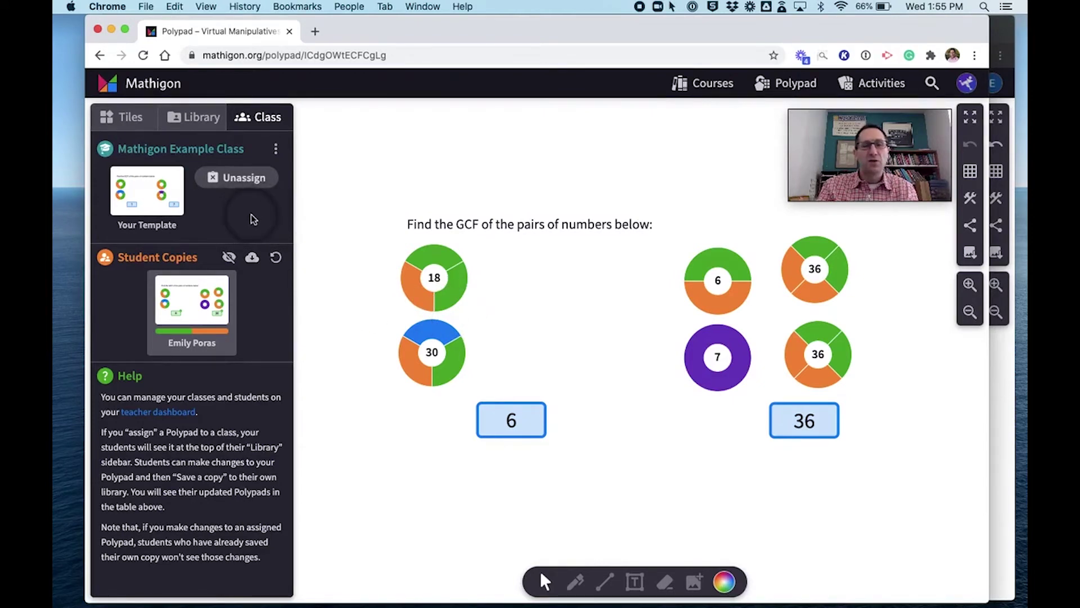
pyautogui.click(243, 181)
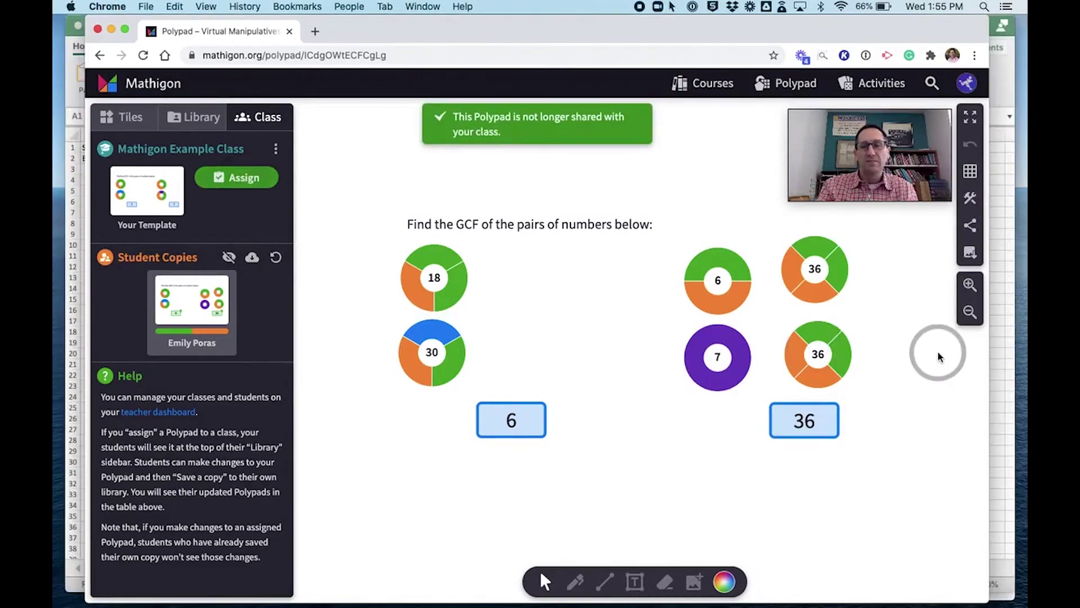
# Step: Zoom the polypad-data sheet to 285% and inspect row 2's name, link, screenshot and Correct cells
pyautogui.click(998, 363)
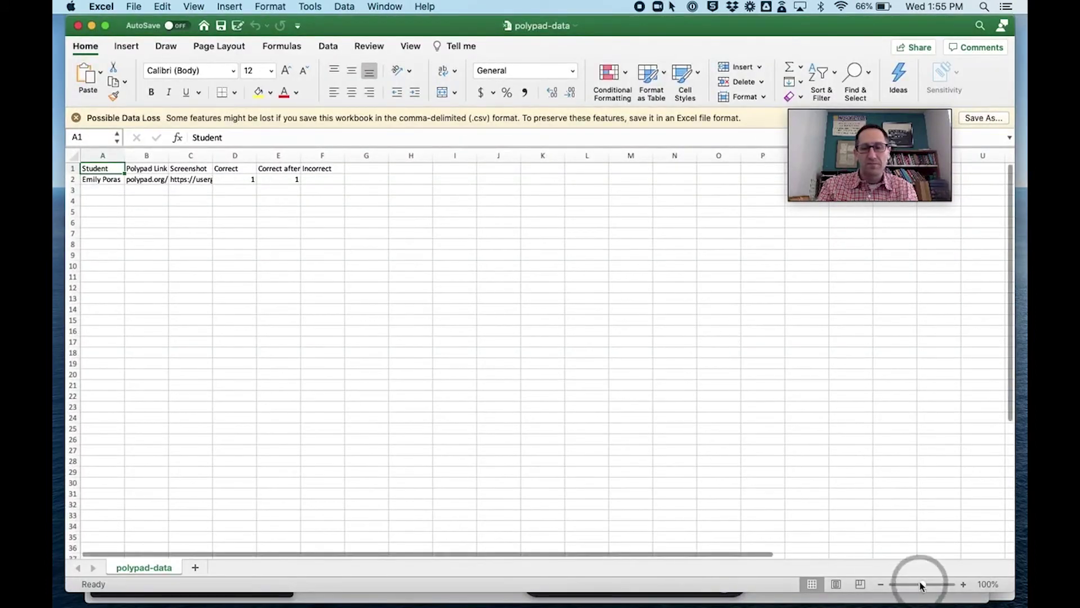
pyautogui.moveTo(921, 586); pyautogui.dragTo(939, 587)
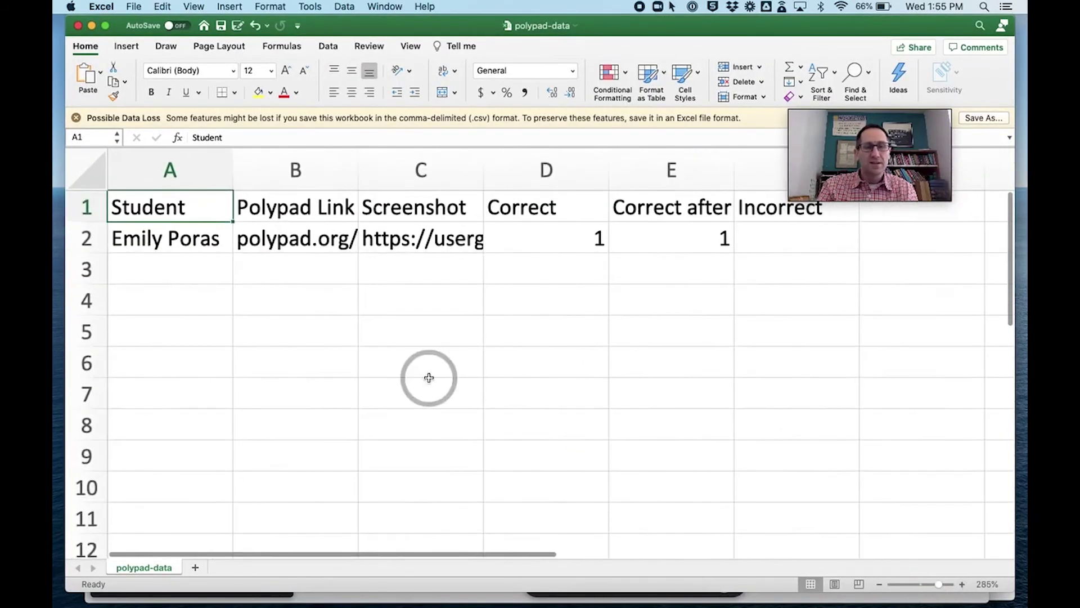
pyautogui.click(190, 241)
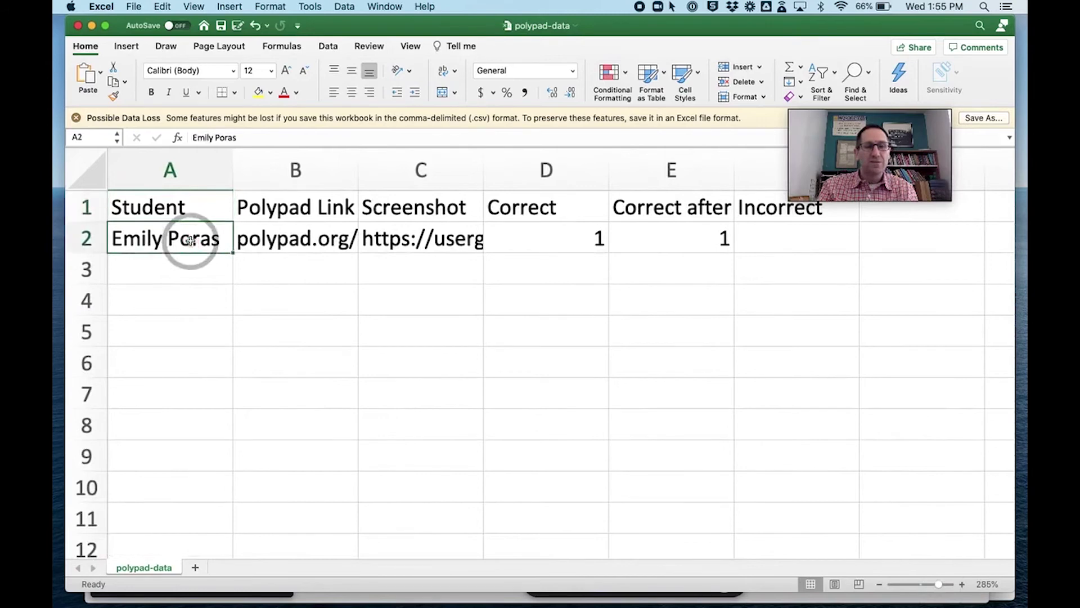
pyautogui.click(305, 238)
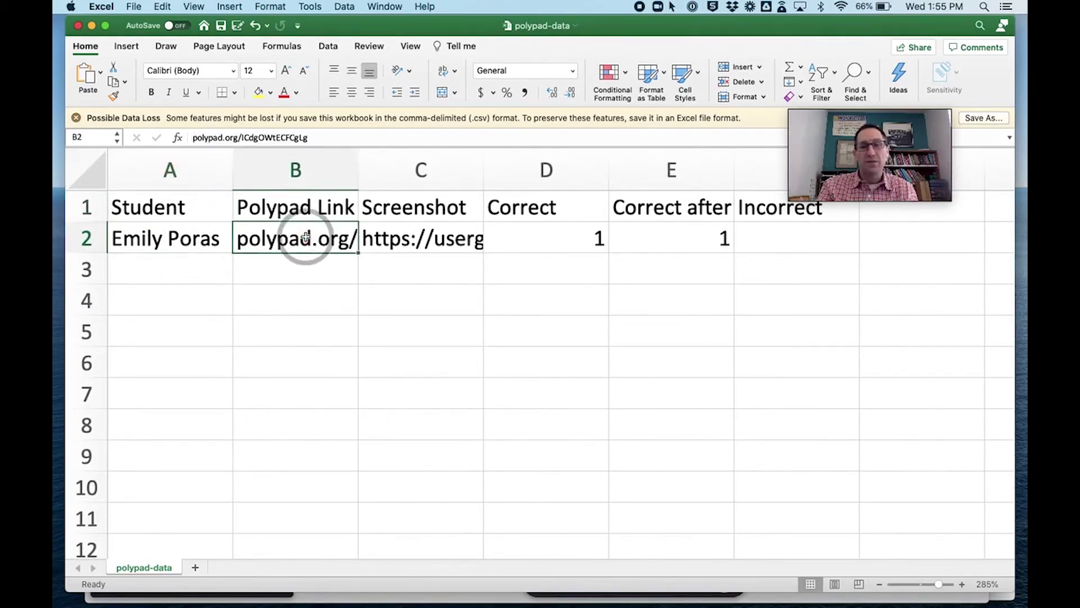
pyautogui.click(421, 242)
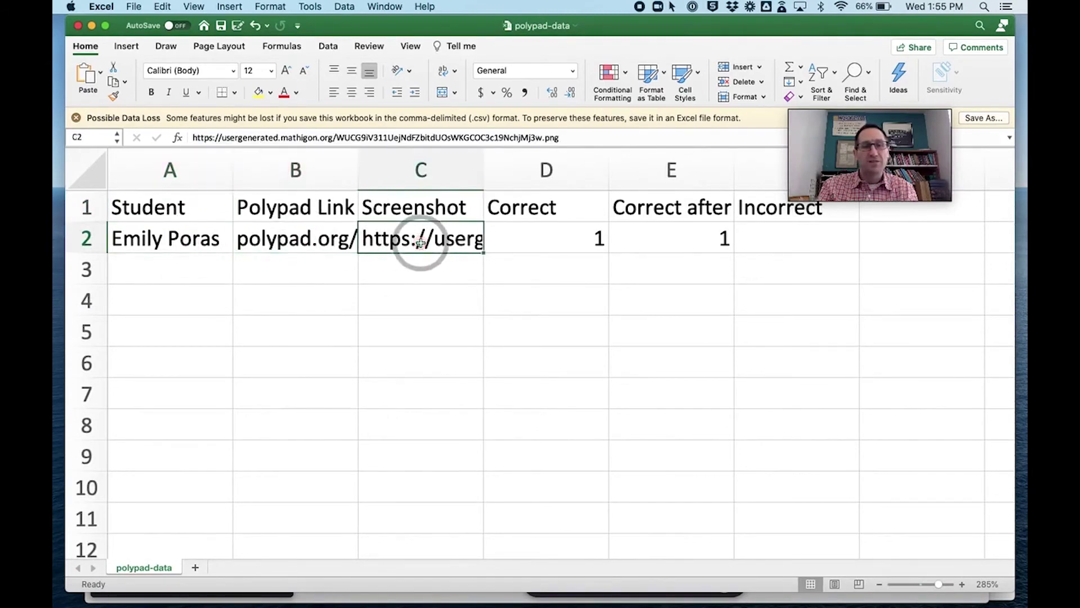
pyautogui.click(528, 247)
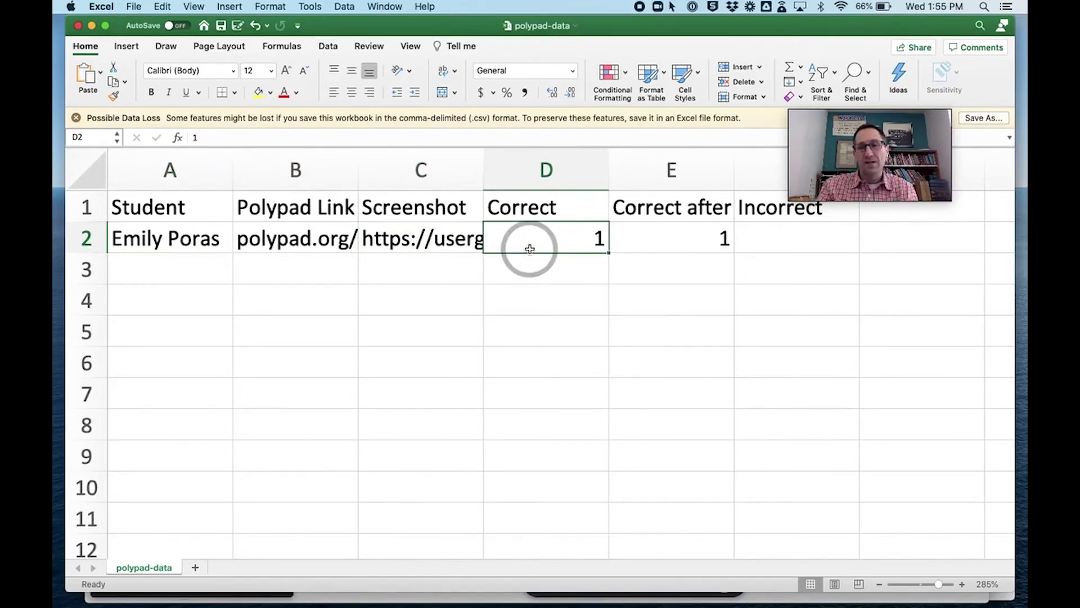
pyautogui.press('Right')
pyautogui.press('Up')
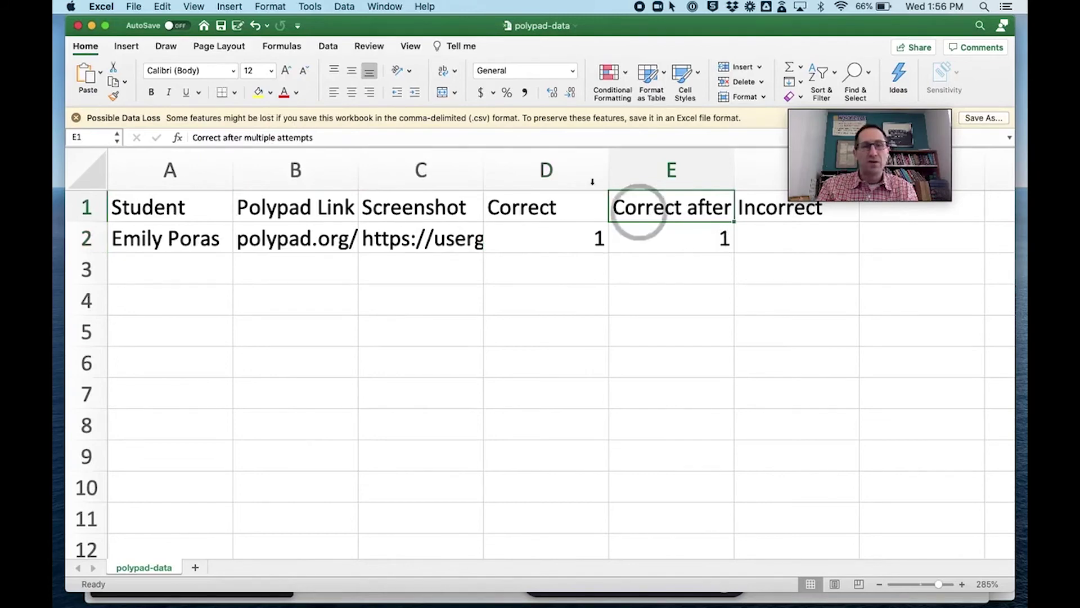
pyautogui.moveTo(419, 29); pyautogui.dragTo(418, 120)
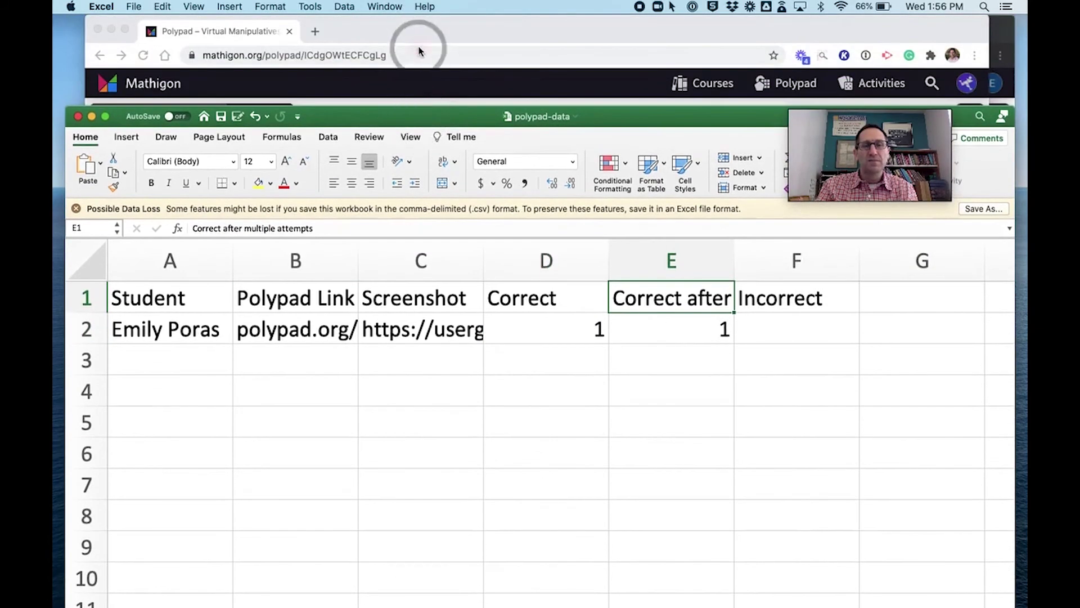
# Step: Reload the student's Polypad page and confirm her library no longer lists the GCF Practice assignment
pyautogui.click(418, 35)
pyautogui.click(1001, 40)
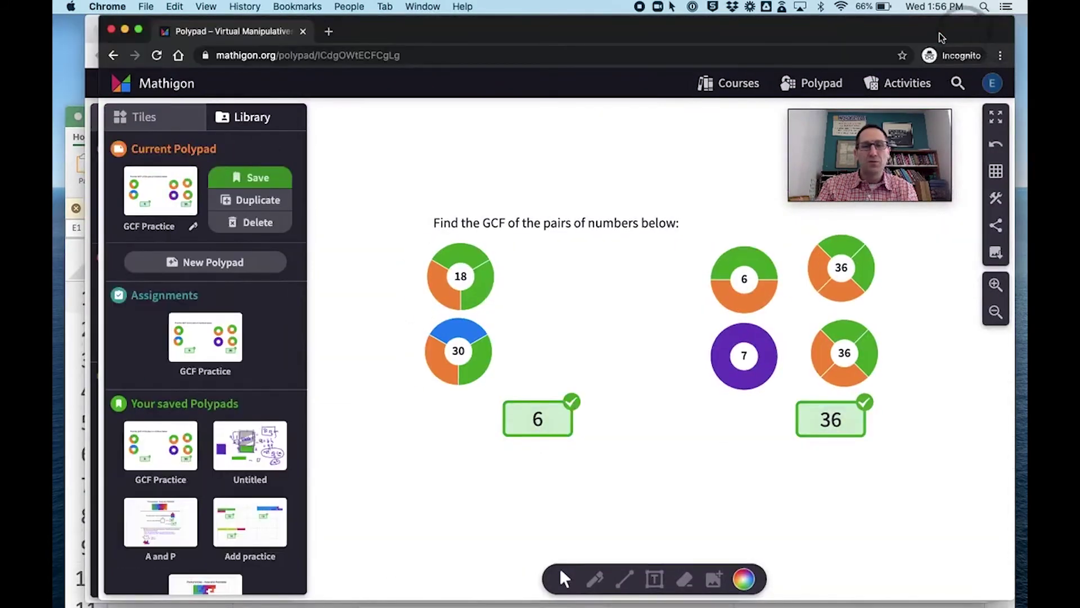
pyautogui.press('super+r')
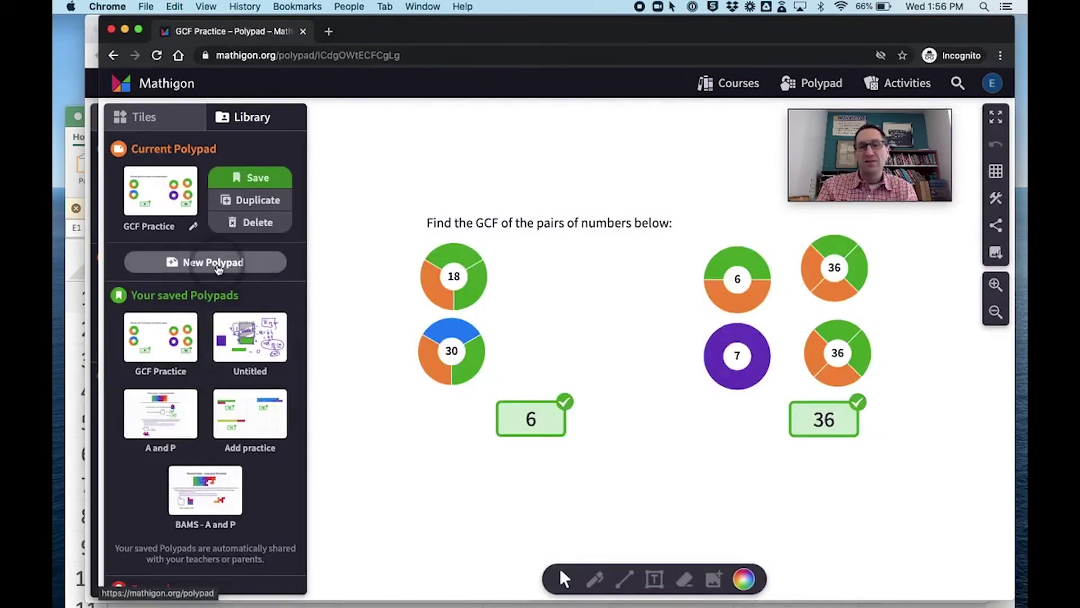
pyautogui.click(164, 350)
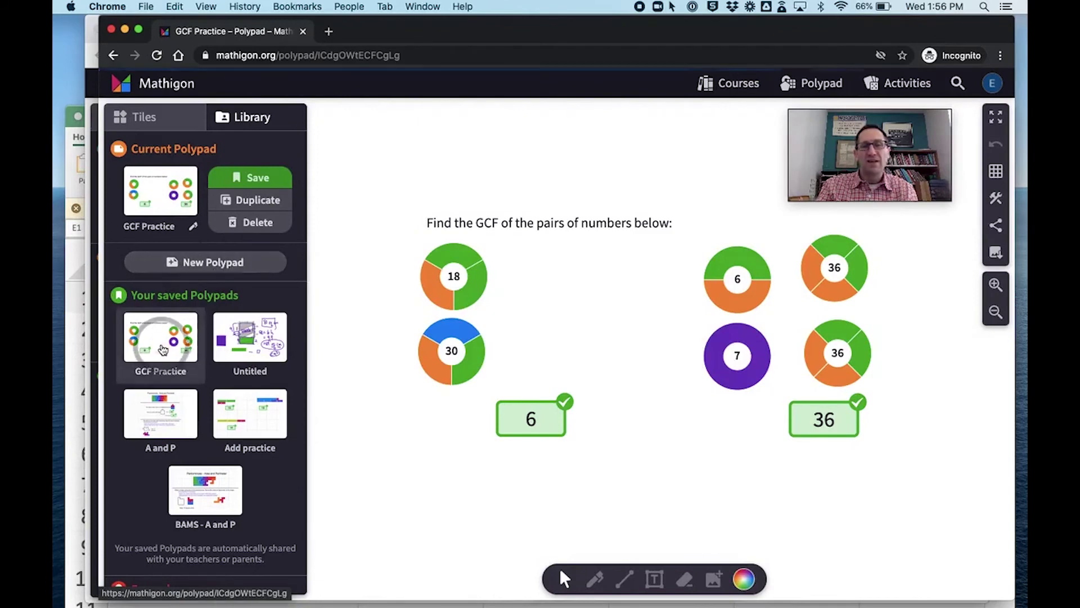
pyautogui.click(278, 325)
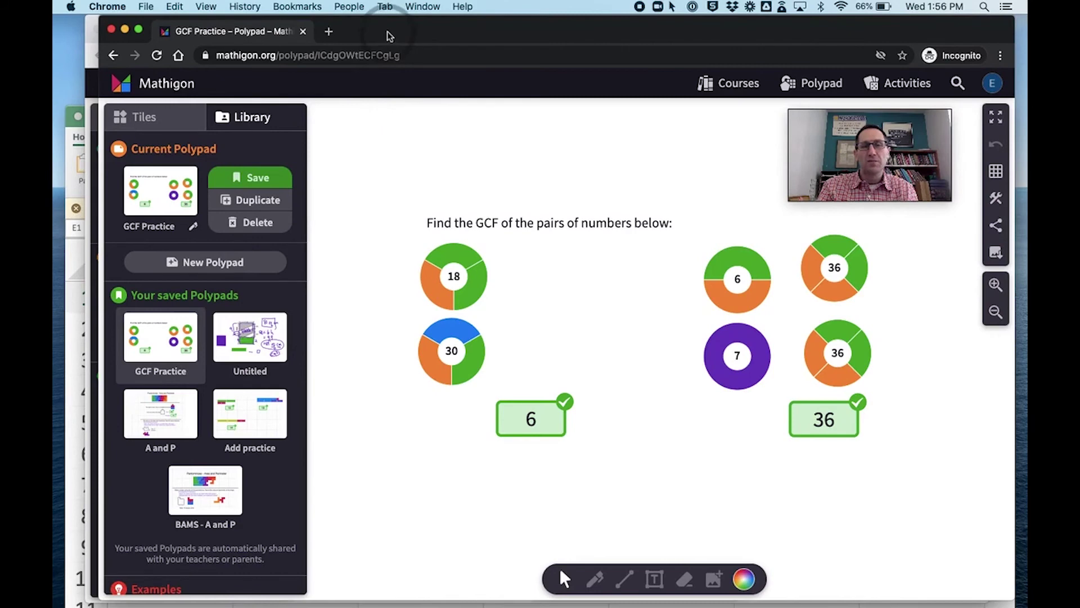
pyautogui.moveTo(391, 28); pyautogui.dragTo(423, 28)
# Step: Bring the teacher's Polypad window forward, shift it slightly right, and reopen the Tiles categories
pyautogui.click(99, 304)
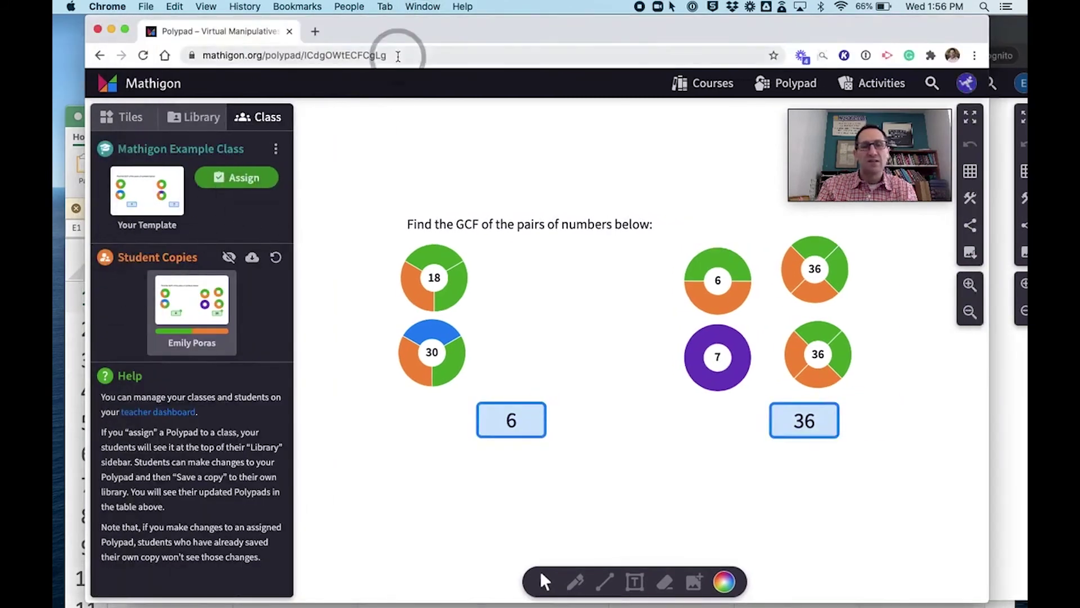
pyautogui.click(407, 32)
pyautogui.moveTo(407, 33)
pyautogui.mouseDown()
pyautogui.moveTo(387, 12)
pyautogui.moveTo(419, 17)
pyautogui.mouseUp()
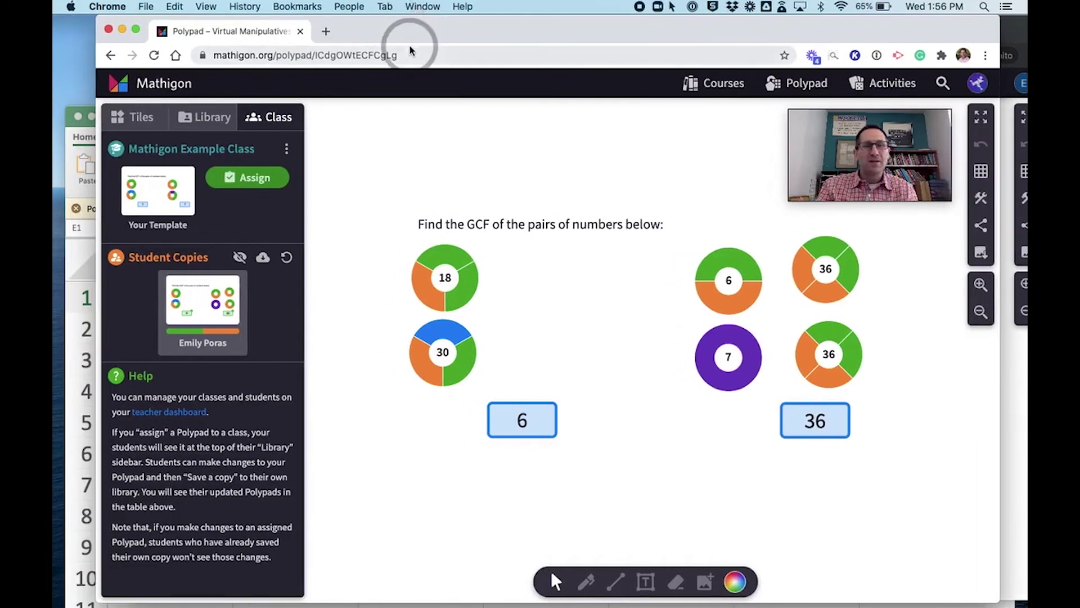
pyautogui.click(155, 120)
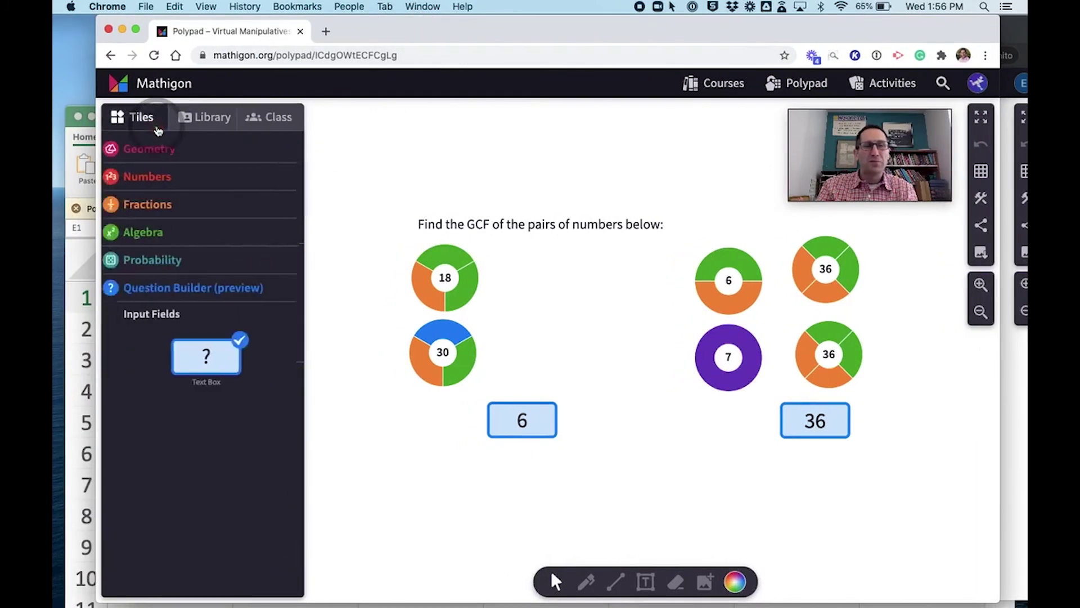
pyautogui.click(266, 360)
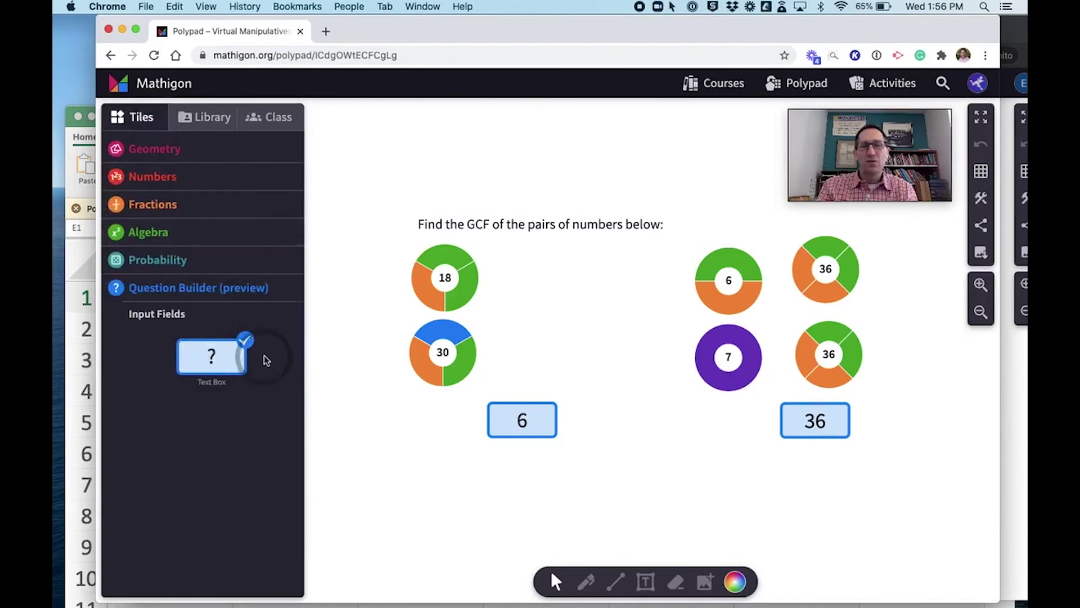